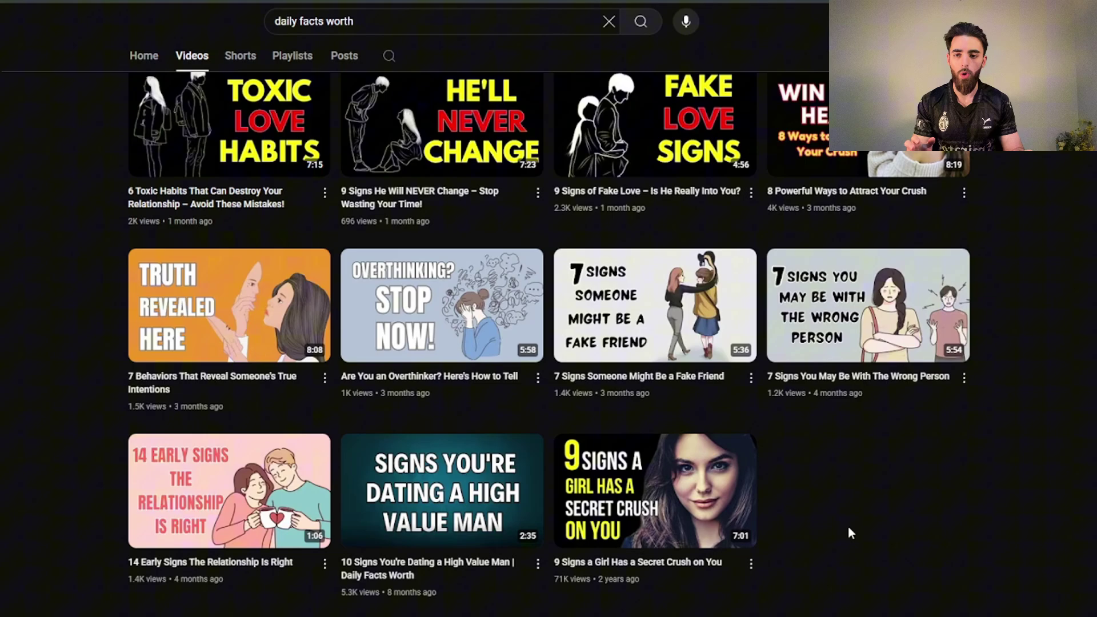
# Expand the Daily Facts Worth channel description, then pause the top Short on its raised-eyebrows fact
pyautogui.scroll(5, 848, 525)
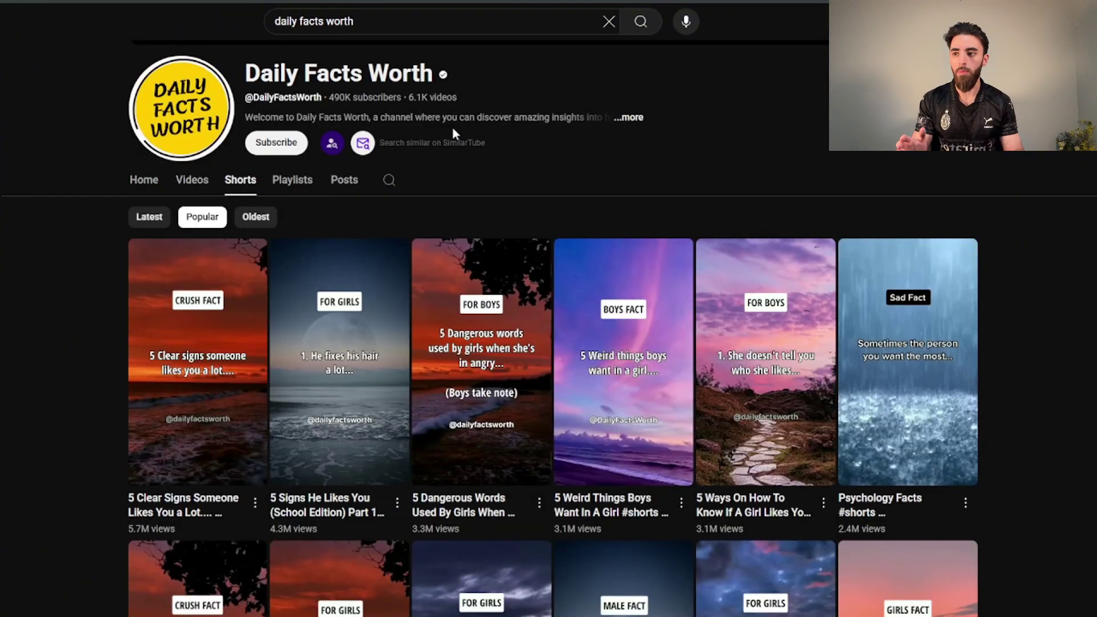
pyautogui.click(628, 118)
pyautogui.scroll(-2, 476, 396)
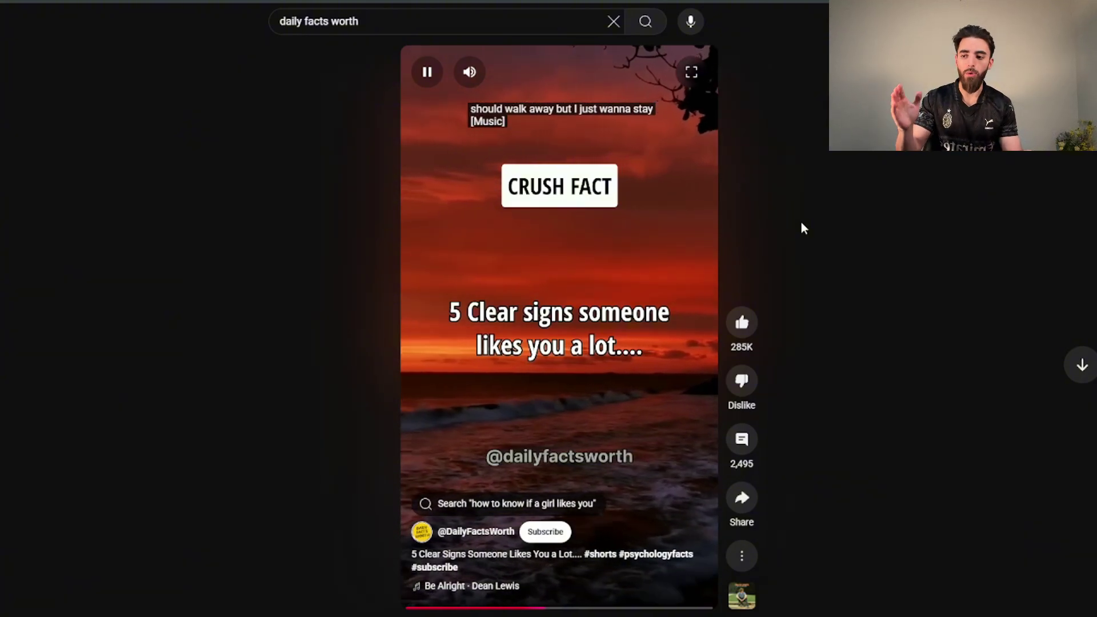
pyautogui.press('space')
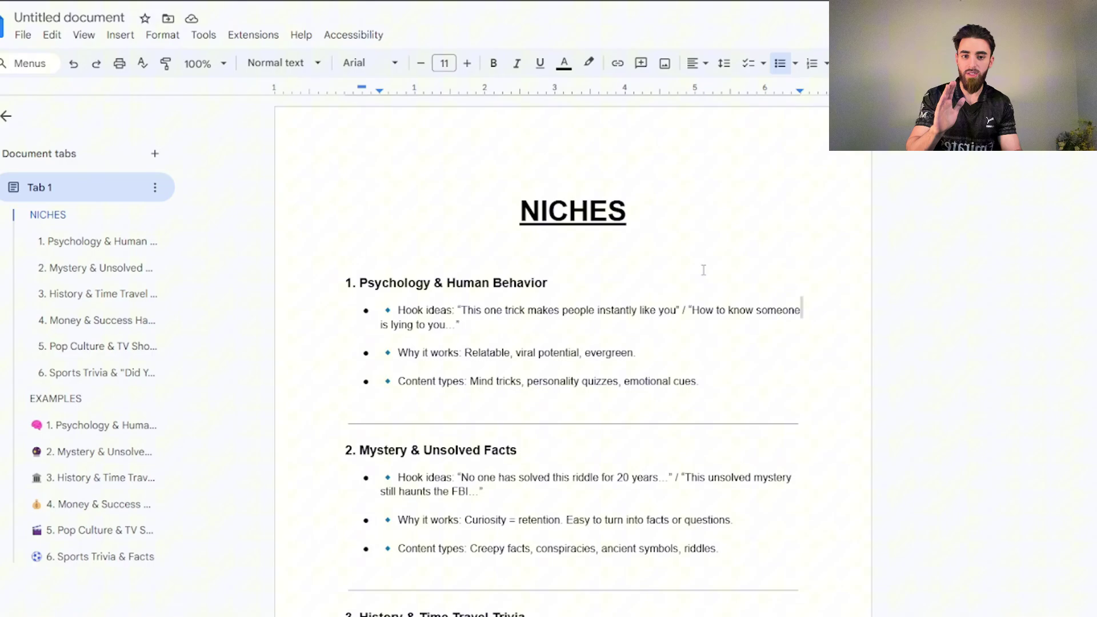
# Scroll the NICHES document down to the EXAMPLES section's Psychology quiz questions
pyautogui.scroll(-20, 703, 269)
pyautogui.scroll(-7, 522, 331)
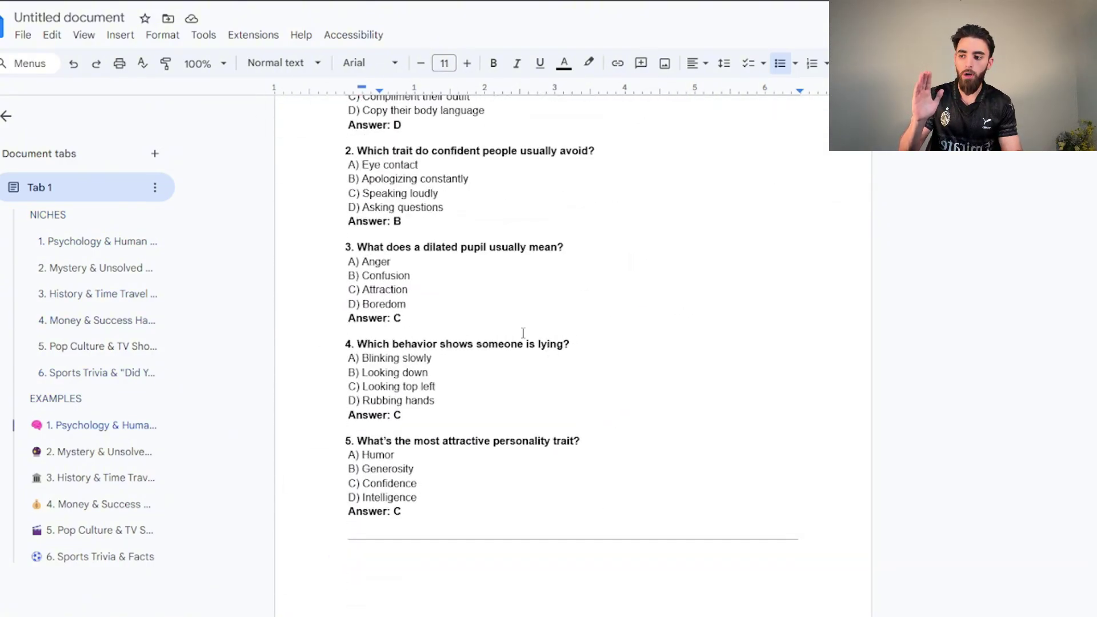
pyautogui.scroll(2, 509, 316)
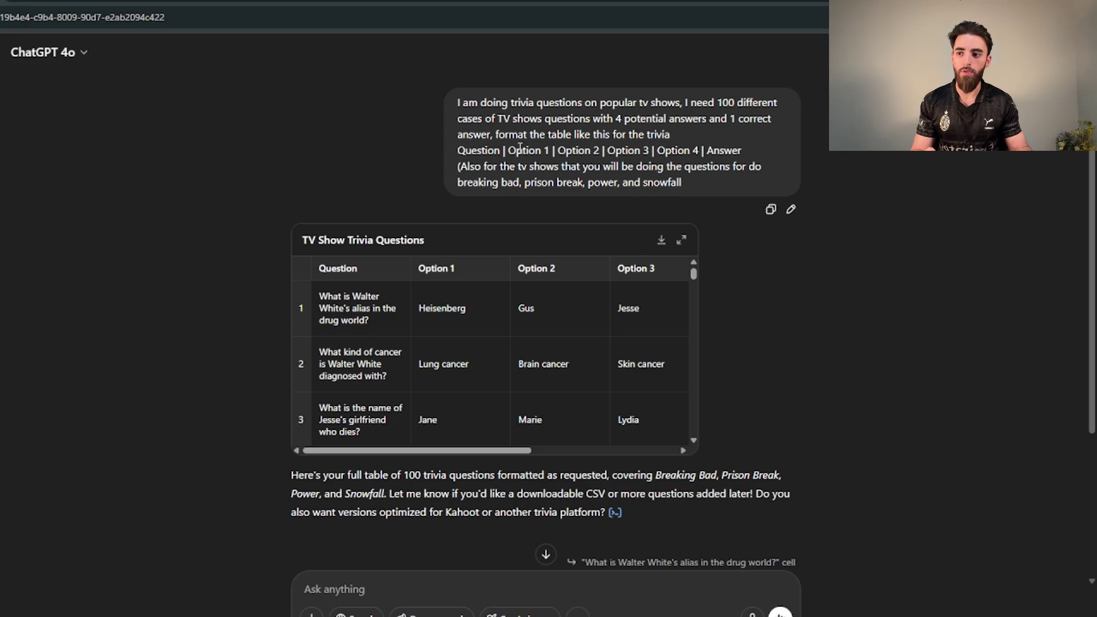
# Highlight the Question column name in the prompt, then scroll to the TV_Show_Trivia_Questions.csv link
pyautogui.moveTo(464, 152); pyautogui.dragTo(506, 151)
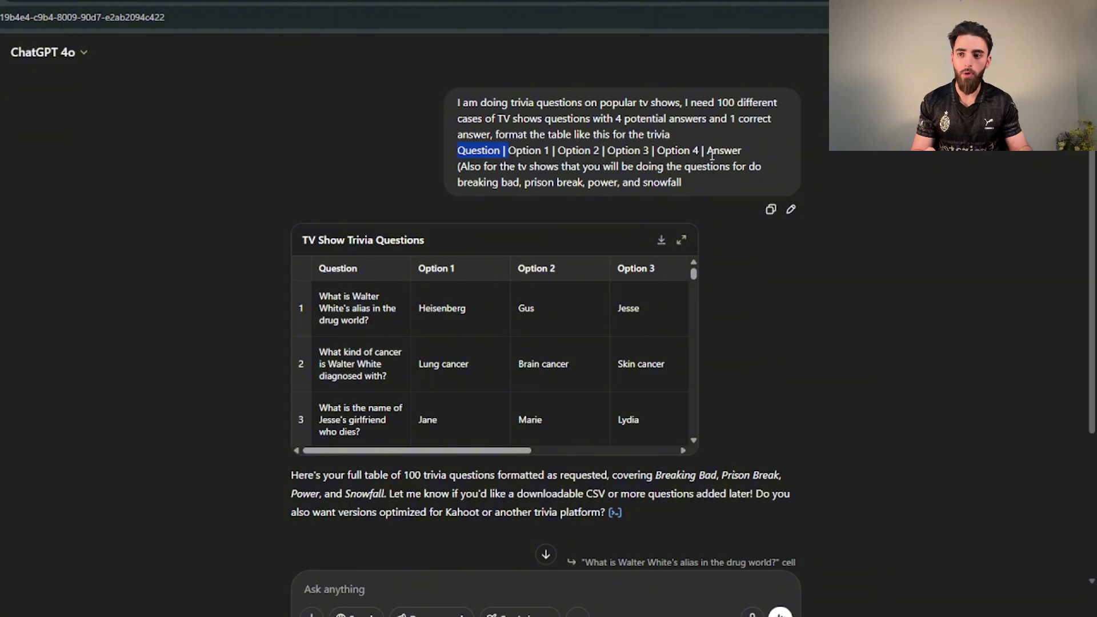
pyautogui.click(497, 178)
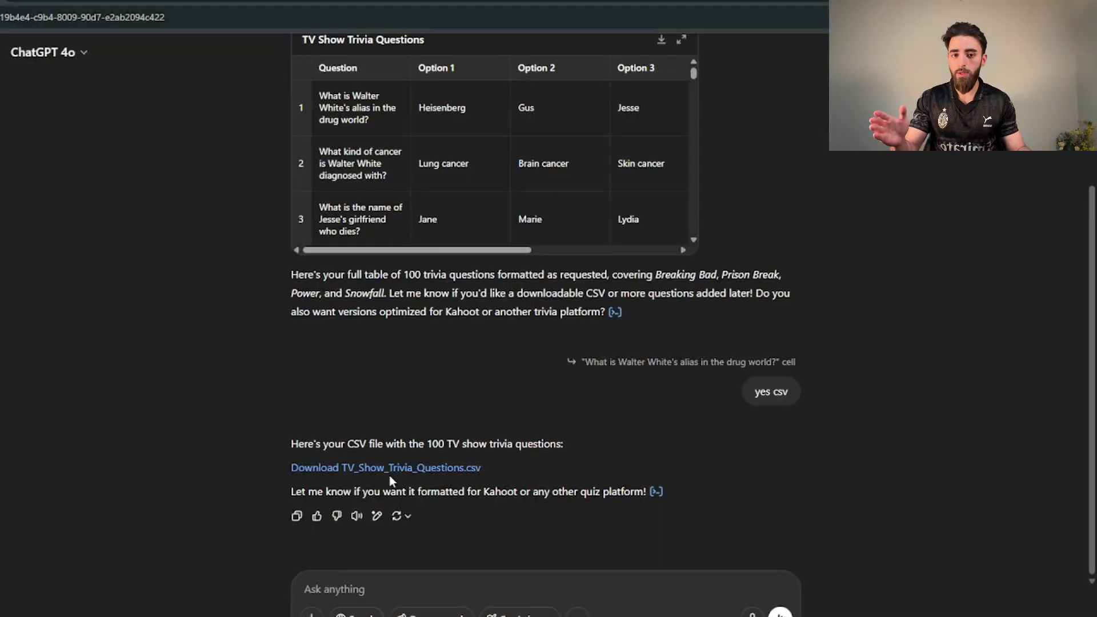
pyautogui.scroll(3, 941, 324)
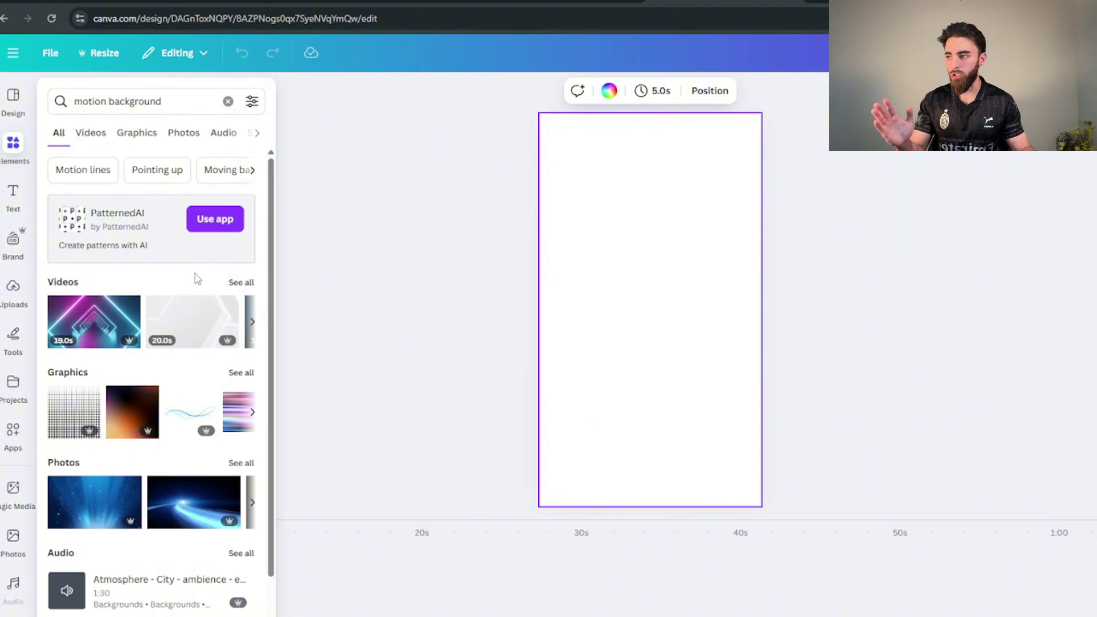
# Add the black topographic-lines motion video and enlarge it to cover the whole vertical page
pyautogui.click(237, 283)
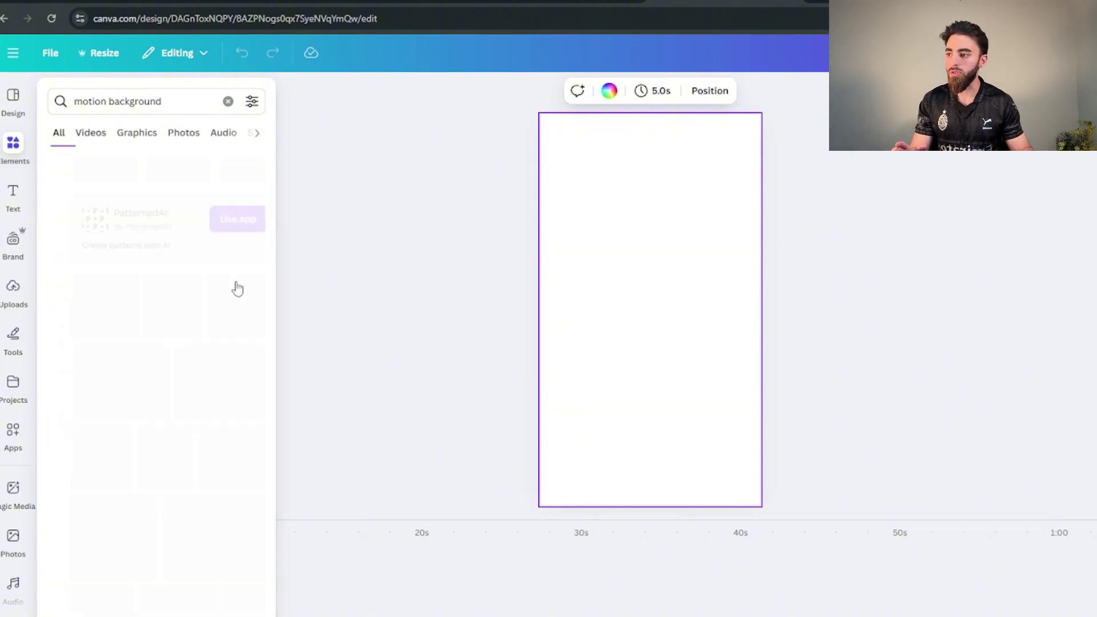
pyautogui.scroll(-5, 271, 342)
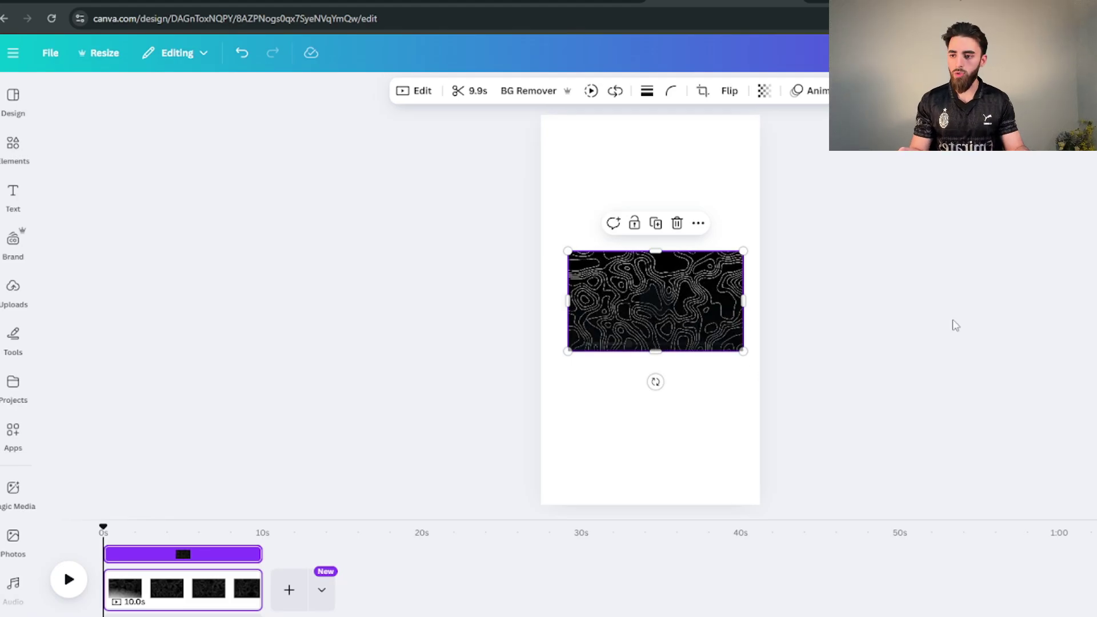
pyautogui.click(811, 287)
pyautogui.click(682, 337)
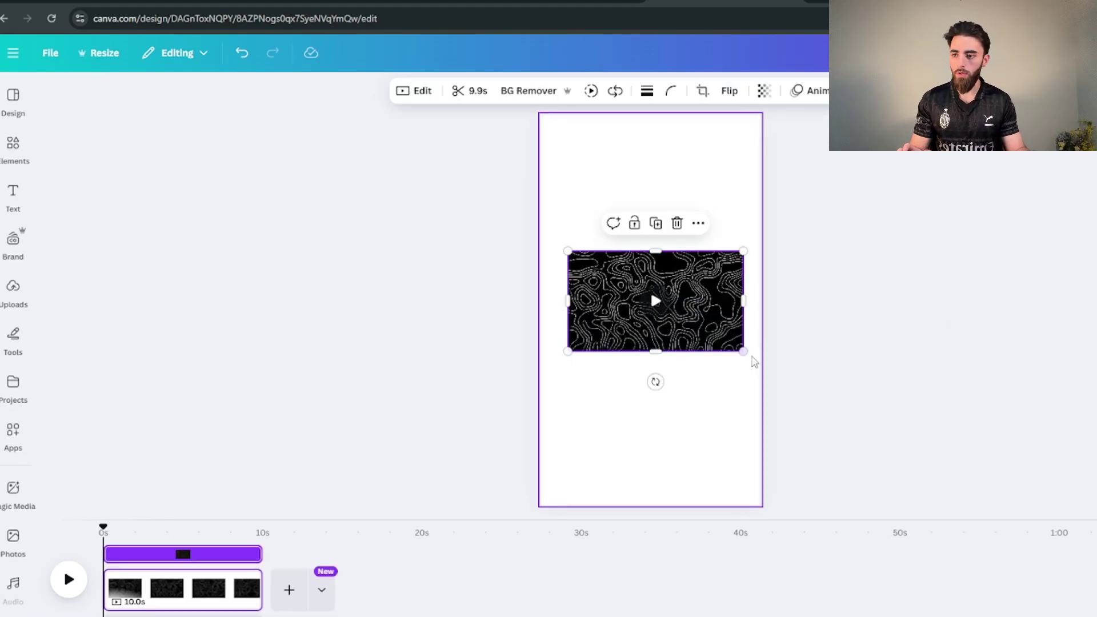
pyautogui.moveTo(743, 353); pyautogui.dragTo(882, 431)
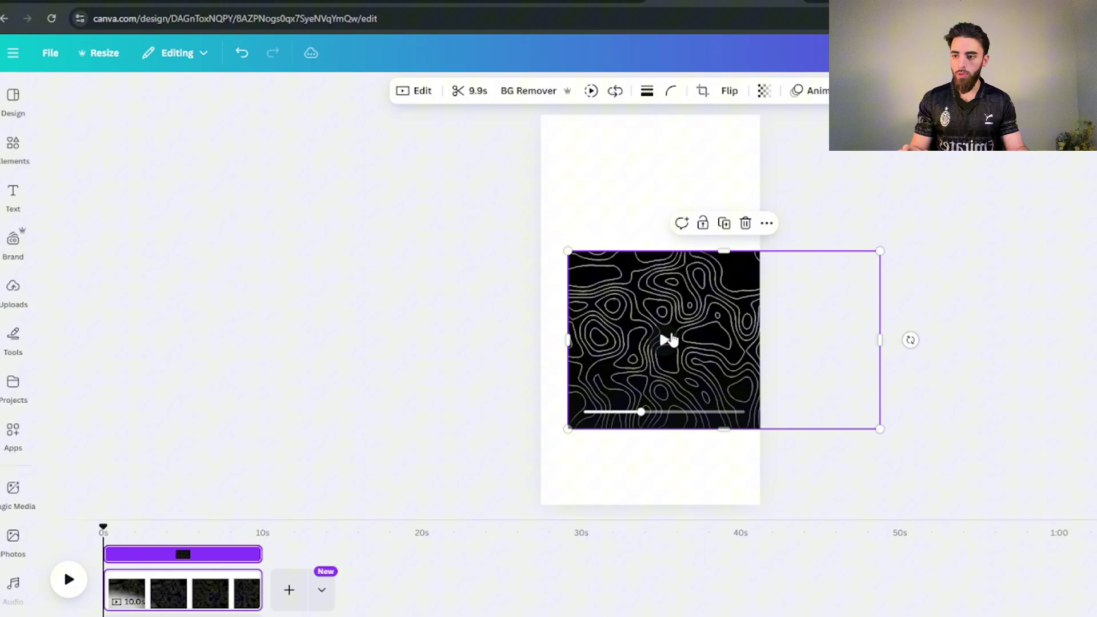
pyautogui.moveTo(705, 349); pyautogui.dragTo(631, 290)
pyautogui.moveTo(805, 368); pyautogui.dragTo(1074, 523)
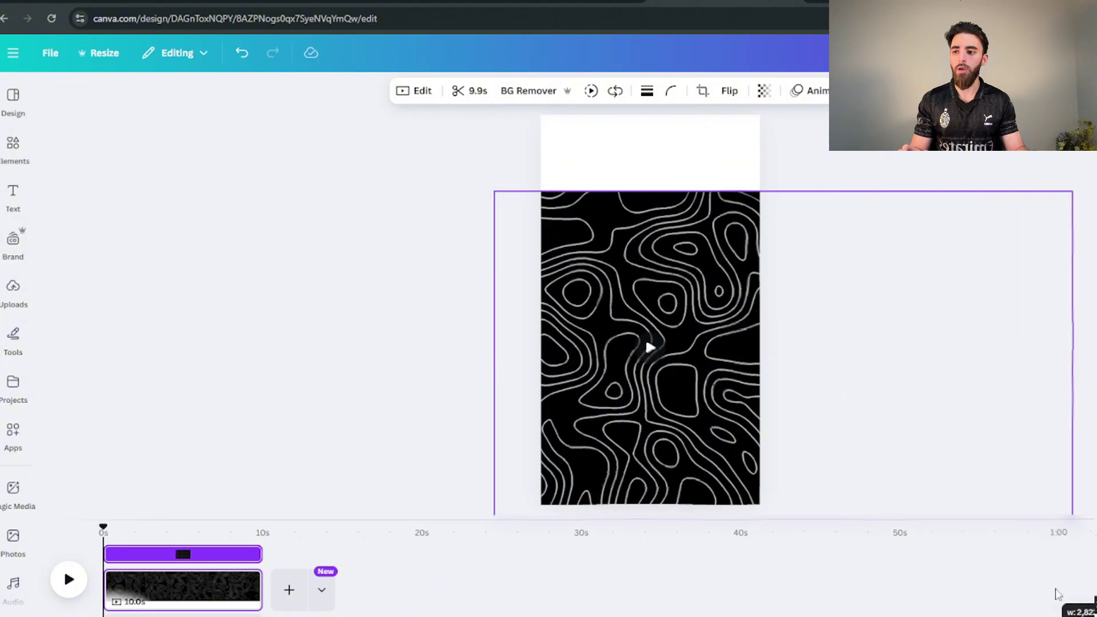
# Add a heading reading QUESTION to the page
pyautogui.click(13, 194)
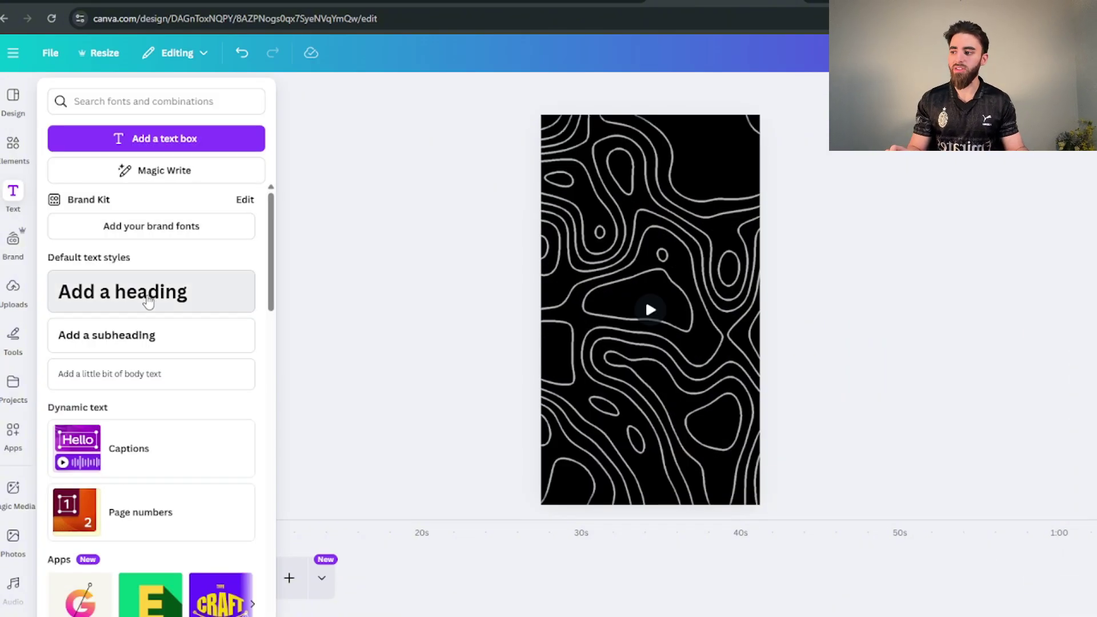
pyautogui.click(149, 292)
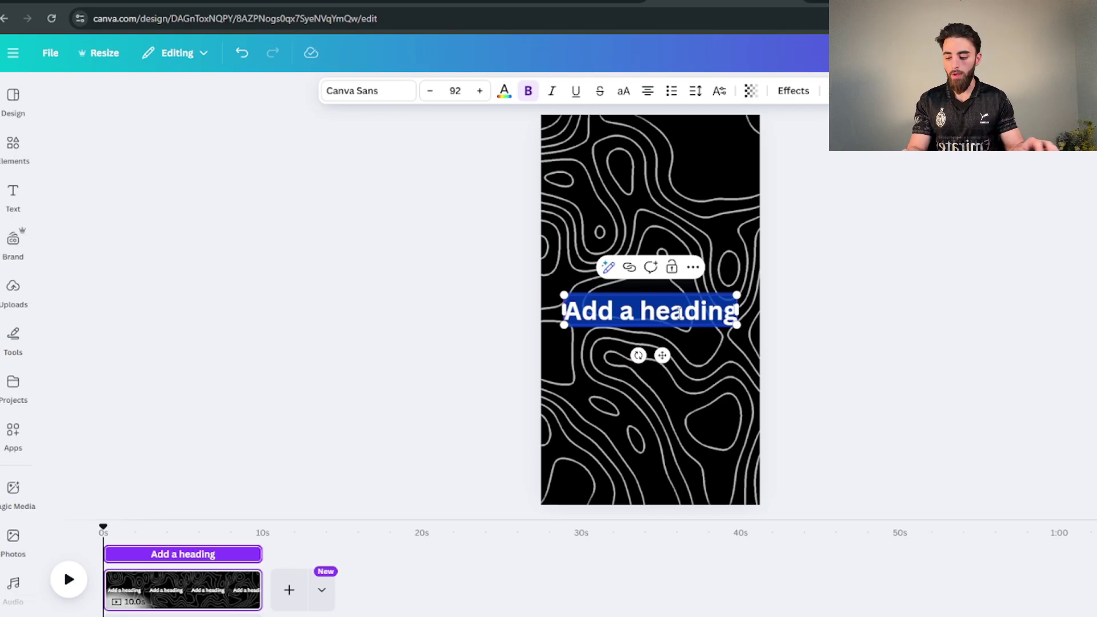
pyautogui.write('QUESTION')
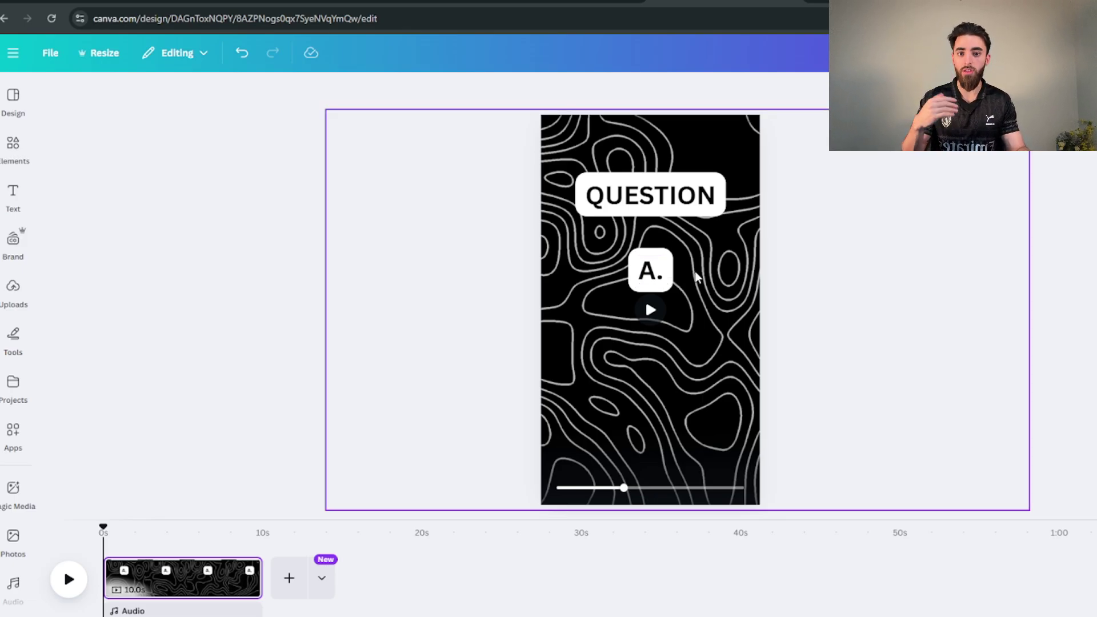
# Duplicate the A. label below the original and change the copy to B
pyautogui.click(663, 270)
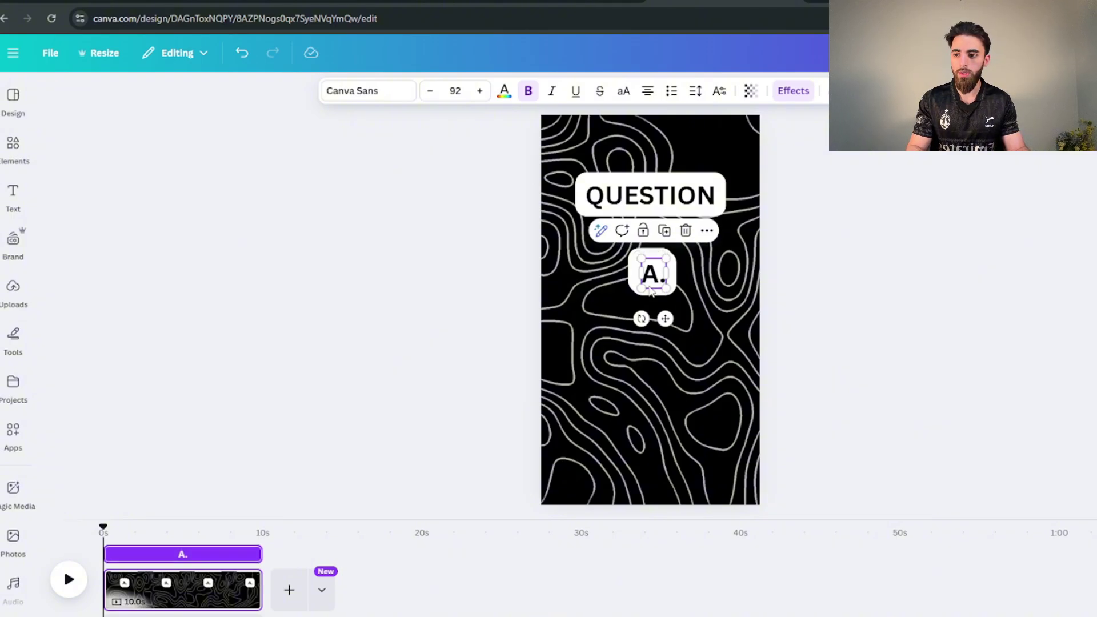
pyautogui.moveTo(661, 279); pyautogui.dragTo(649, 333)
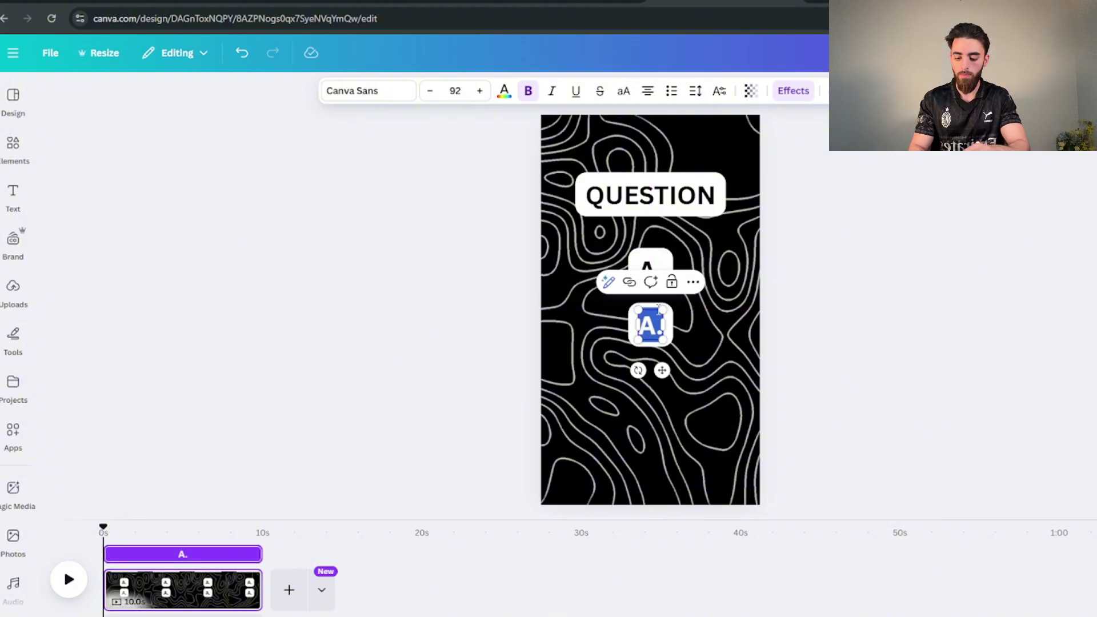
pyautogui.press('BackSpace')
pyautogui.write('B.')
pyautogui.click(655, 287)
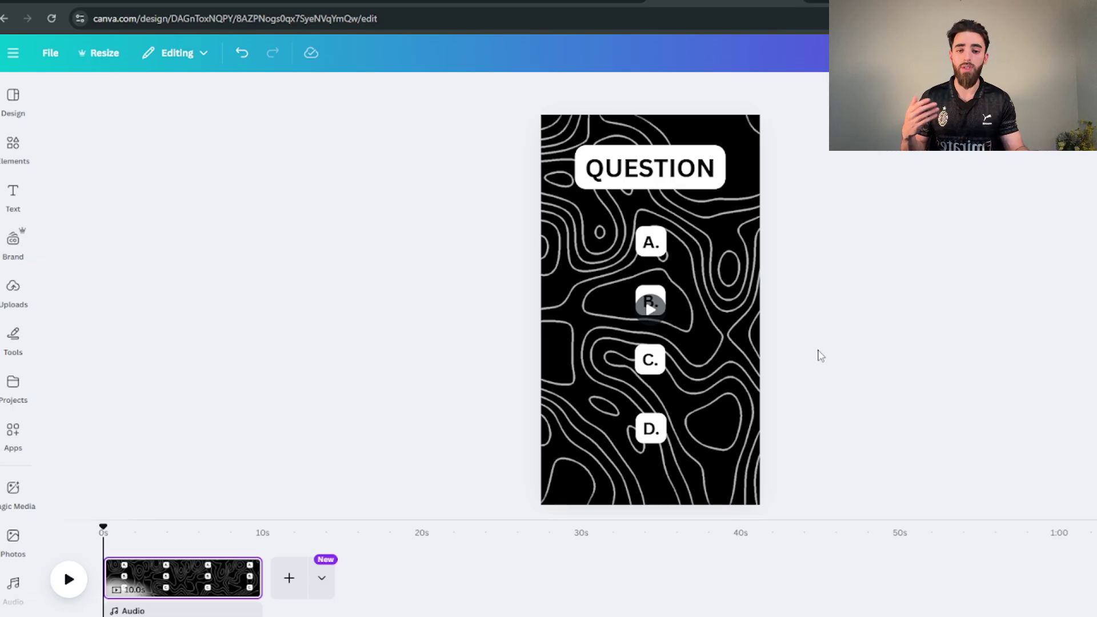
# Make the B. label appear later in the video on the timeline
pyautogui.click(650, 428)
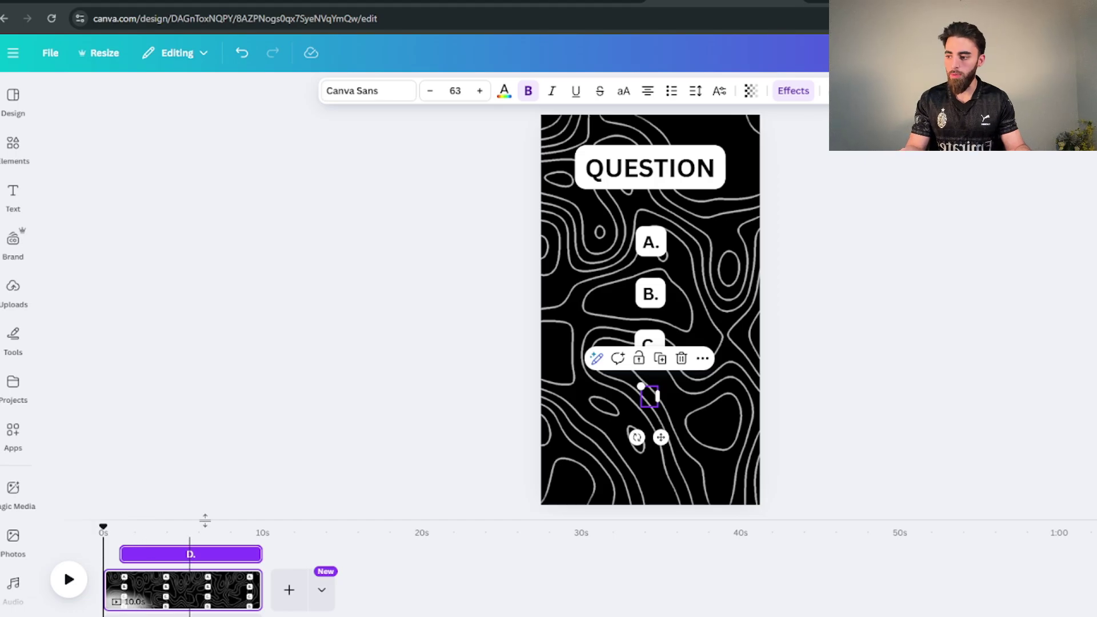
pyautogui.click(651, 343)
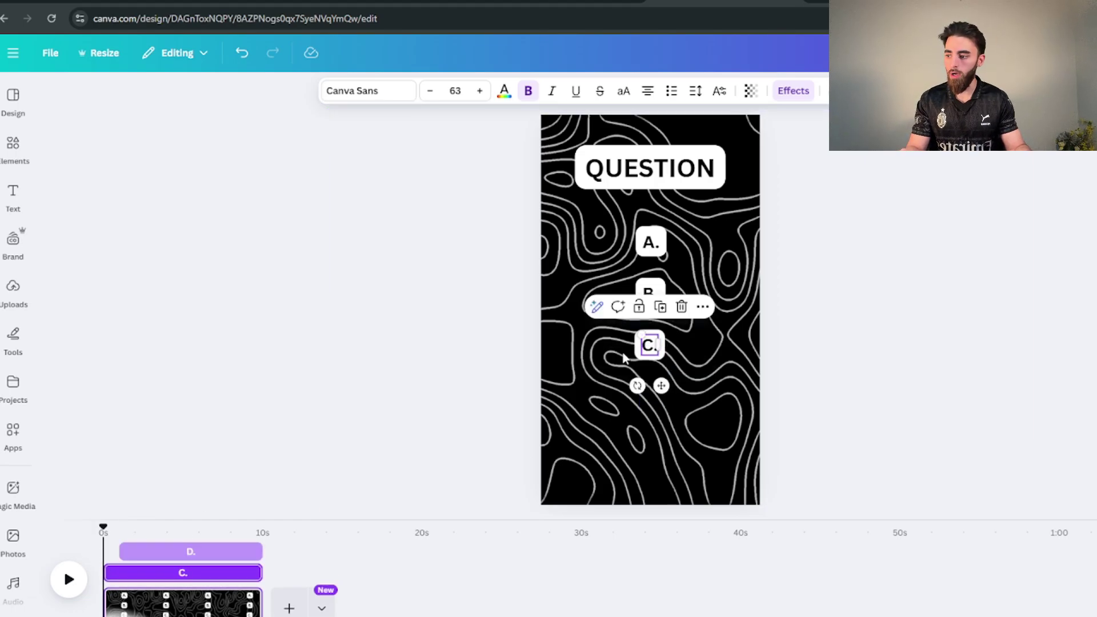
pyautogui.click(126, 583)
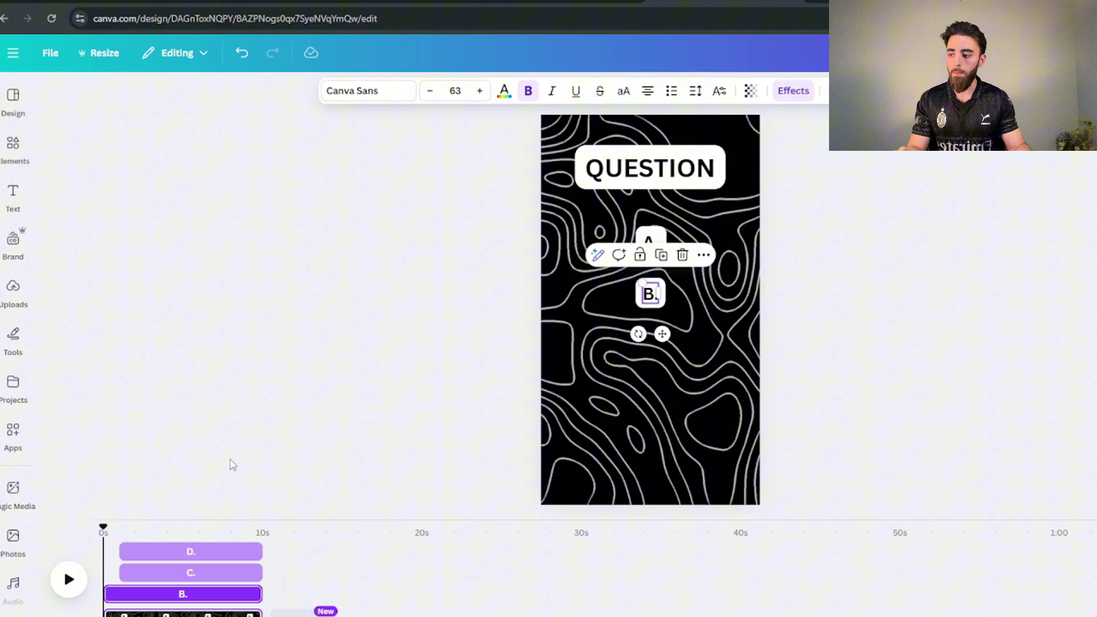
pyautogui.moveTo(105, 594); pyautogui.dragTo(118, 611)
# Shorten the A. label's timeline clip so it disappears earlier
pyautogui.click(114, 612)
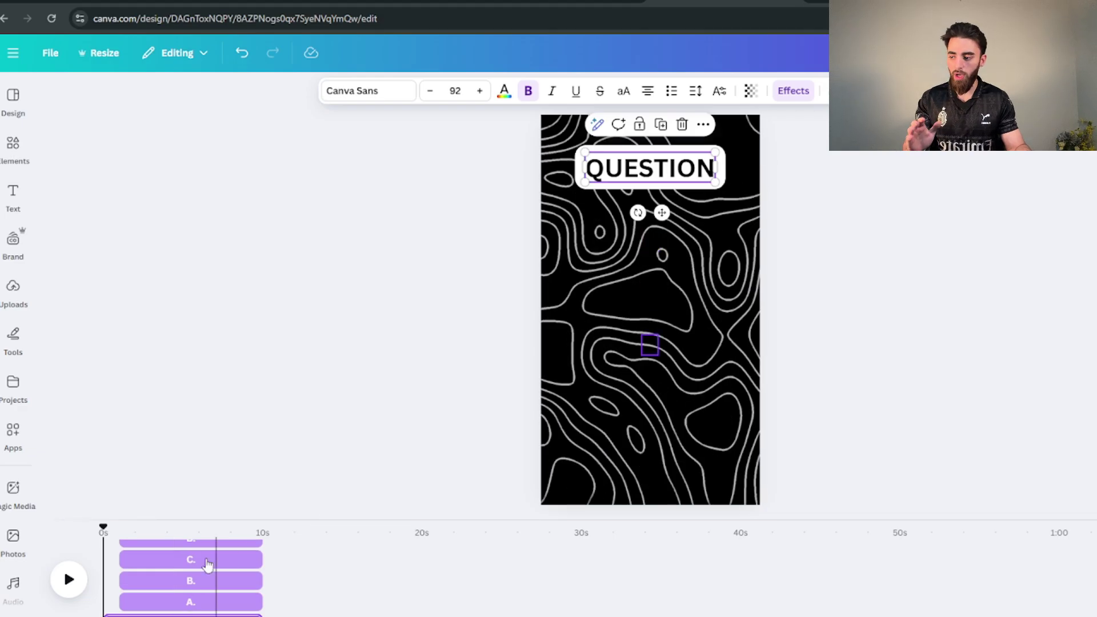
pyautogui.scroll(-2, 276, 583)
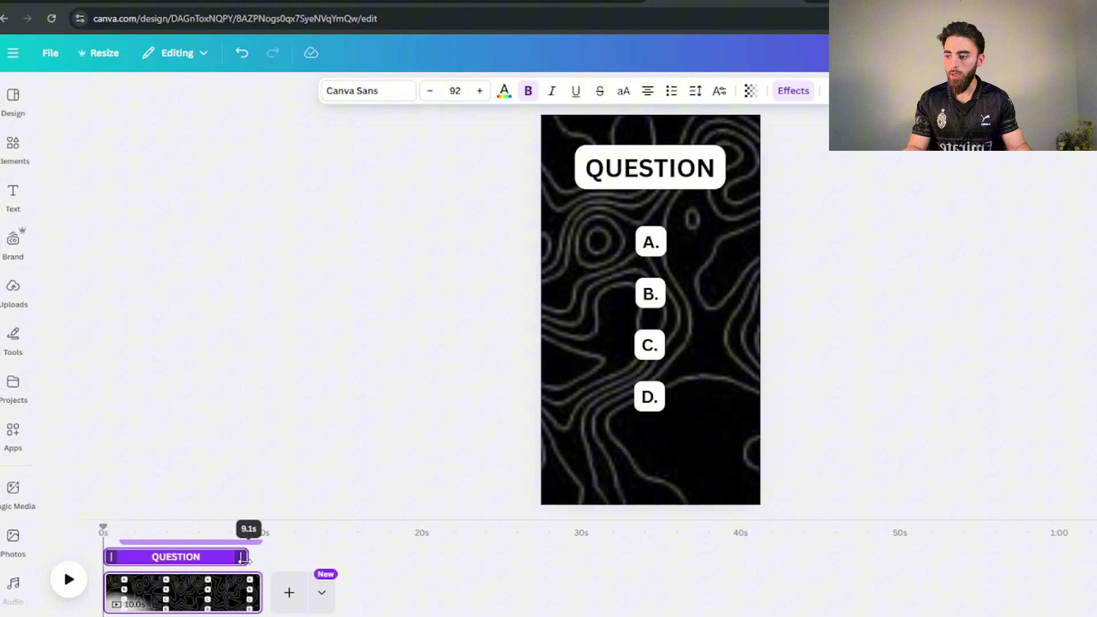
pyautogui.scroll(2, 251, 571)
pyautogui.click(256, 602)
pyautogui.moveTo(255, 604); pyautogui.dragTo(216, 574)
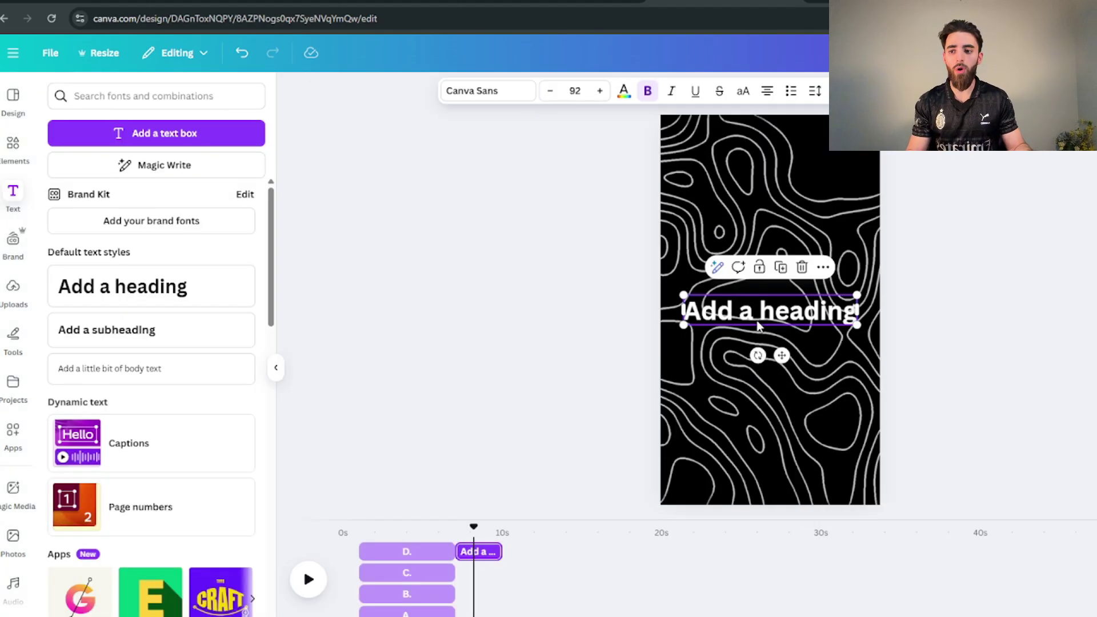
# Edit the new heading's text, then preview the quiz video from 0s and stop it
pyautogui.doubleClick(759, 325)
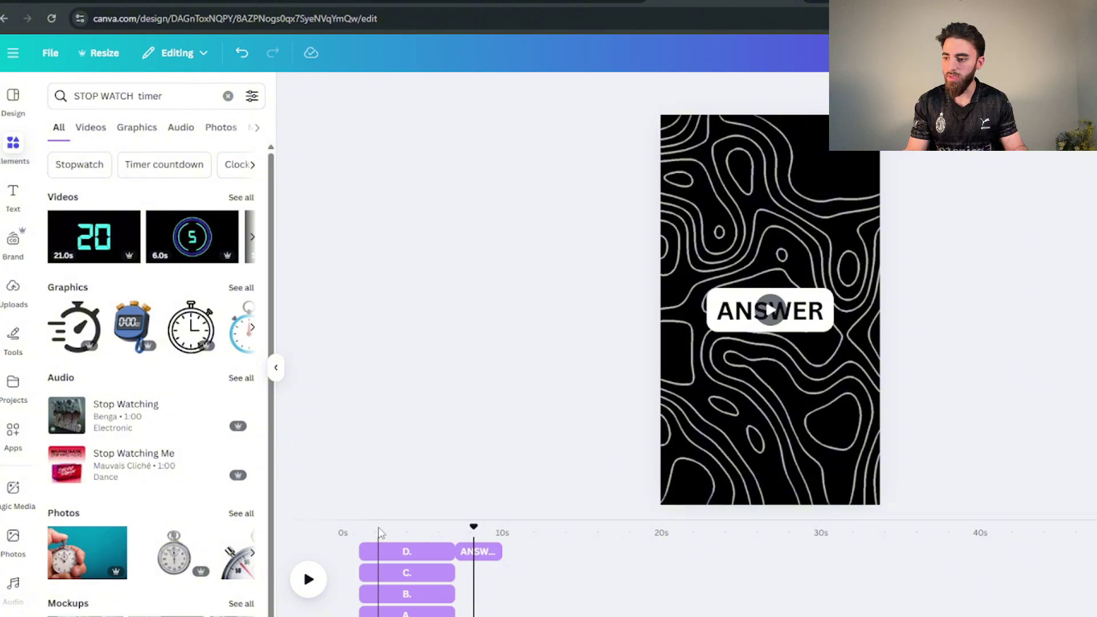
pyautogui.click(362, 533)
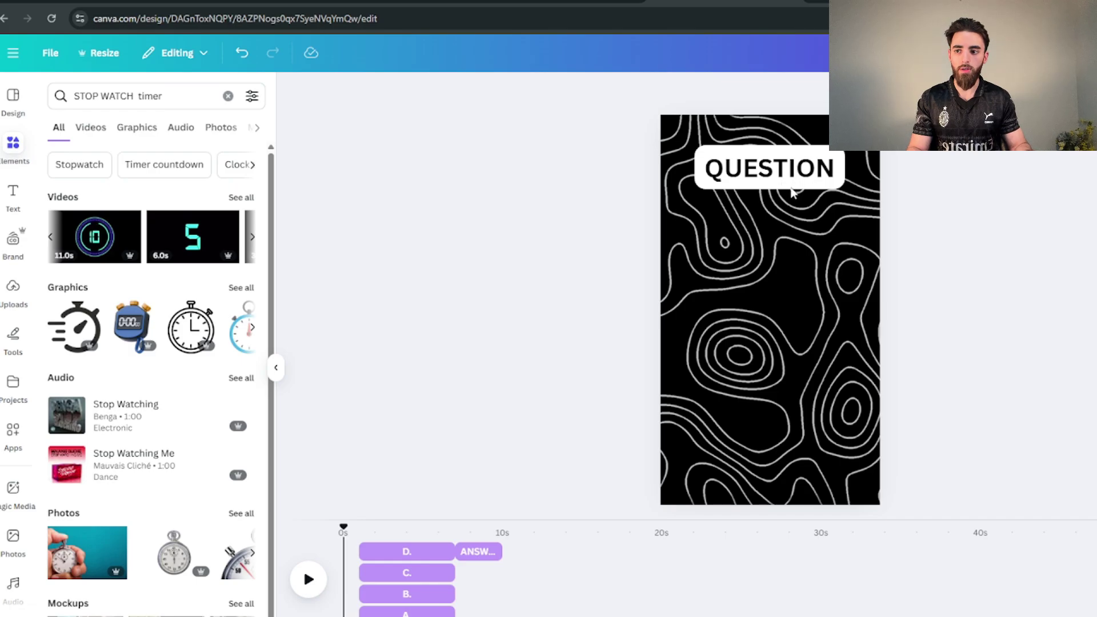
pyautogui.press('space')
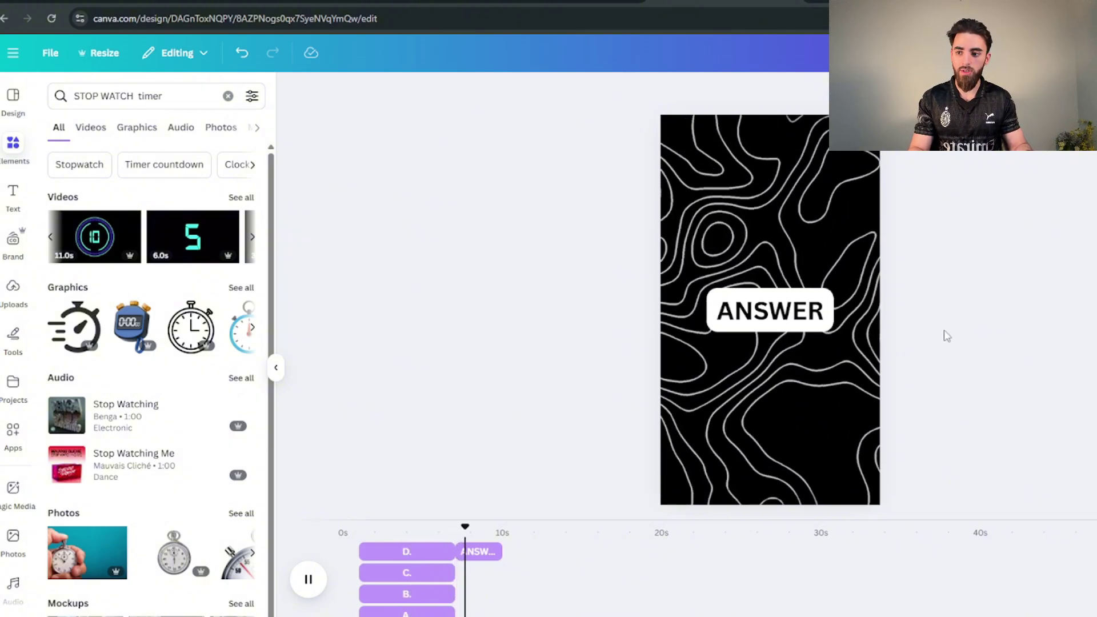
pyautogui.click(308, 579)
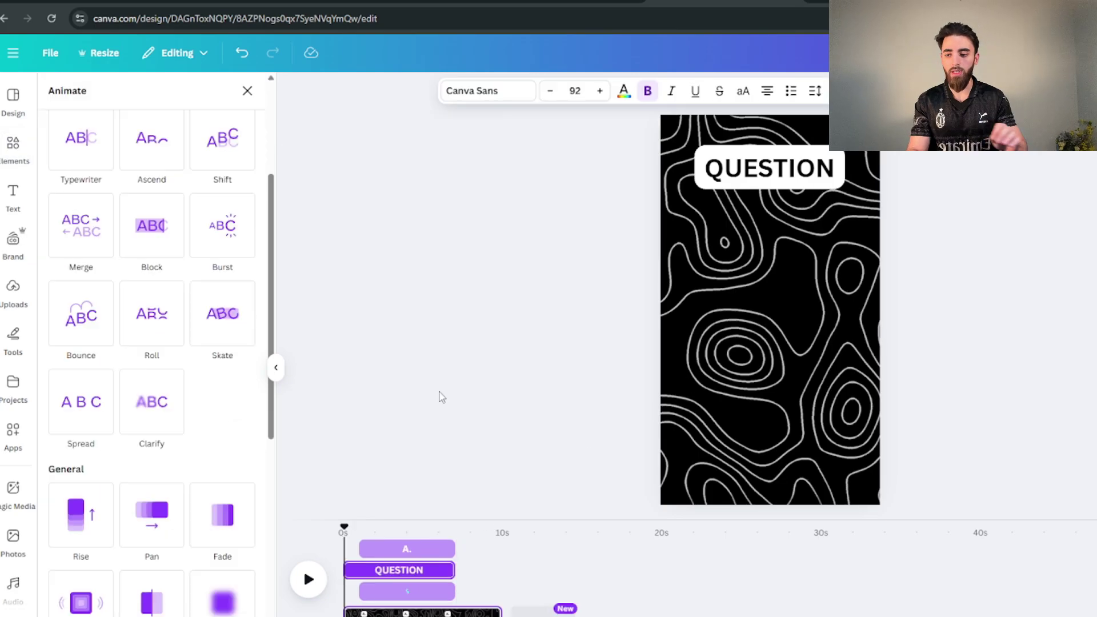
# Play the quiz video preview again
pyautogui.press('space')
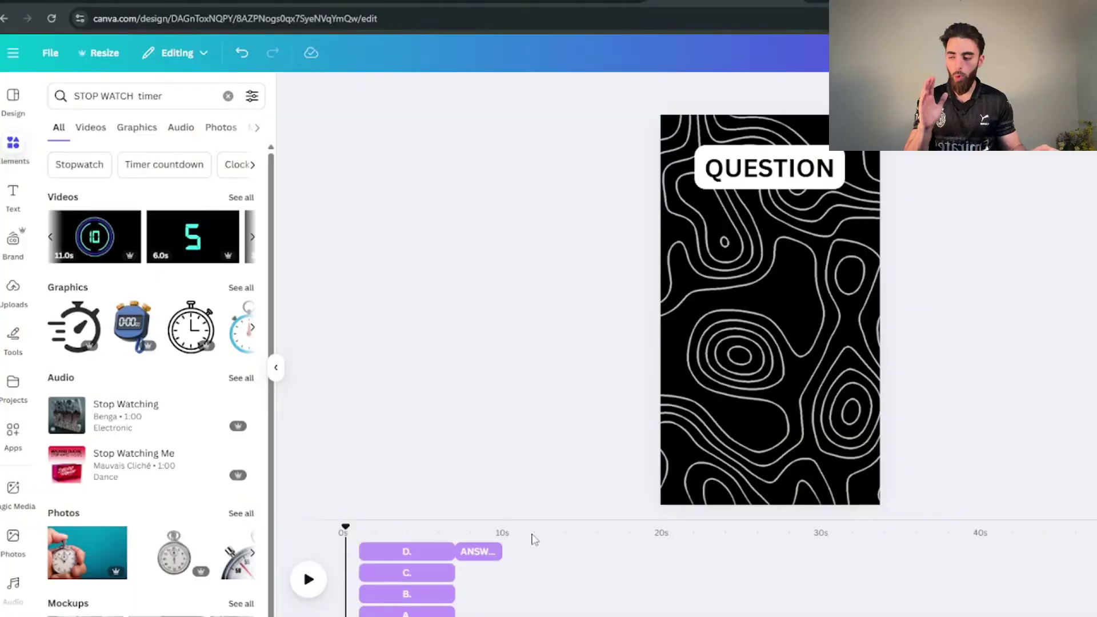
# Launch Bulk create from Apps with the trivia data table
pyautogui.scroll(-5, 14, 543)
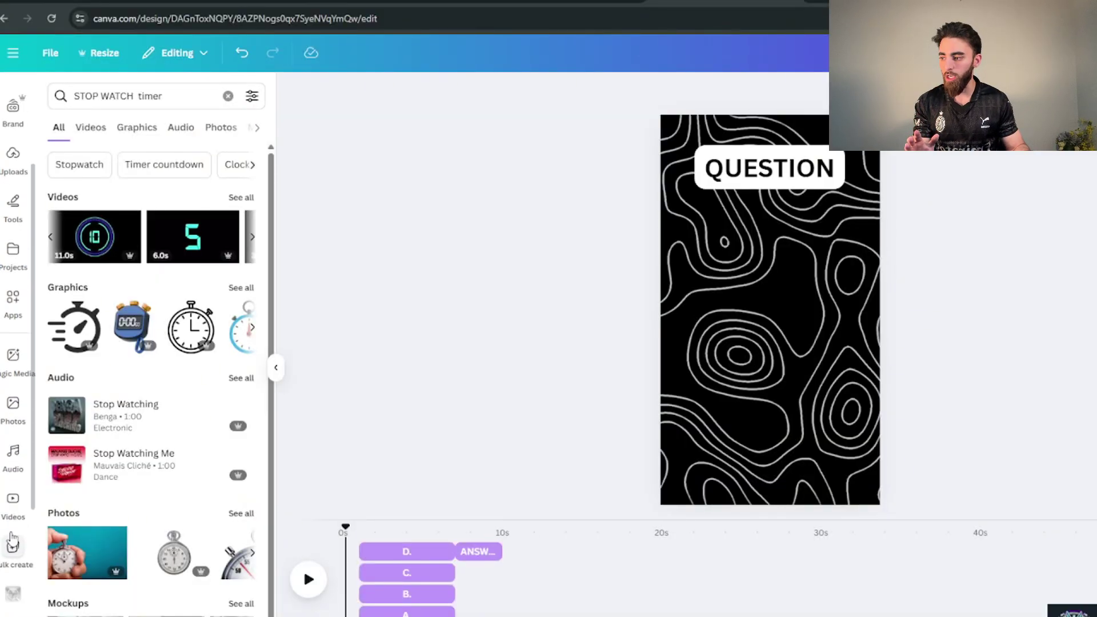
pyautogui.click(12, 168)
pyautogui.scroll(-2, 202, 451)
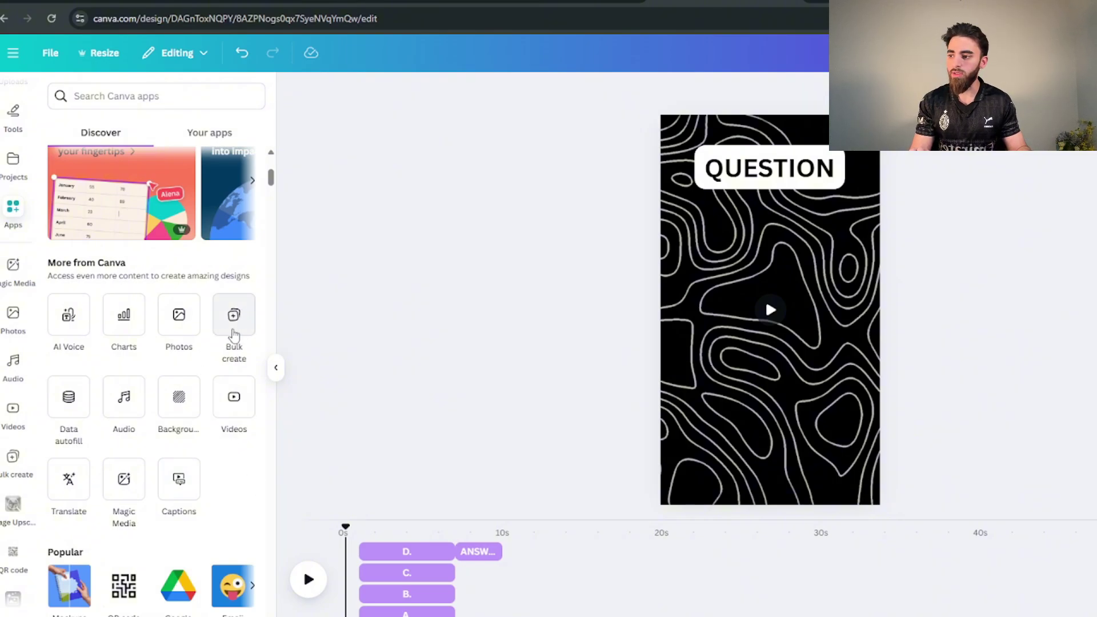
pyautogui.click(234, 335)
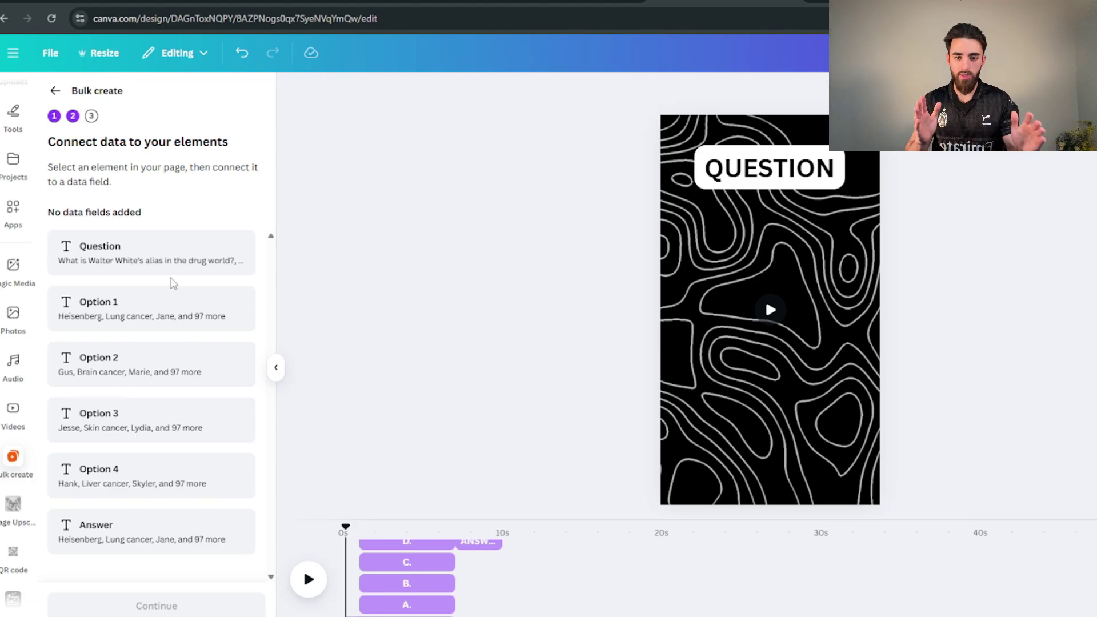
# Connect the QUESTION heading to the Question field and the A. box to Option 1
pyautogui.click(766, 172)
pyautogui.rightClick(764, 175)
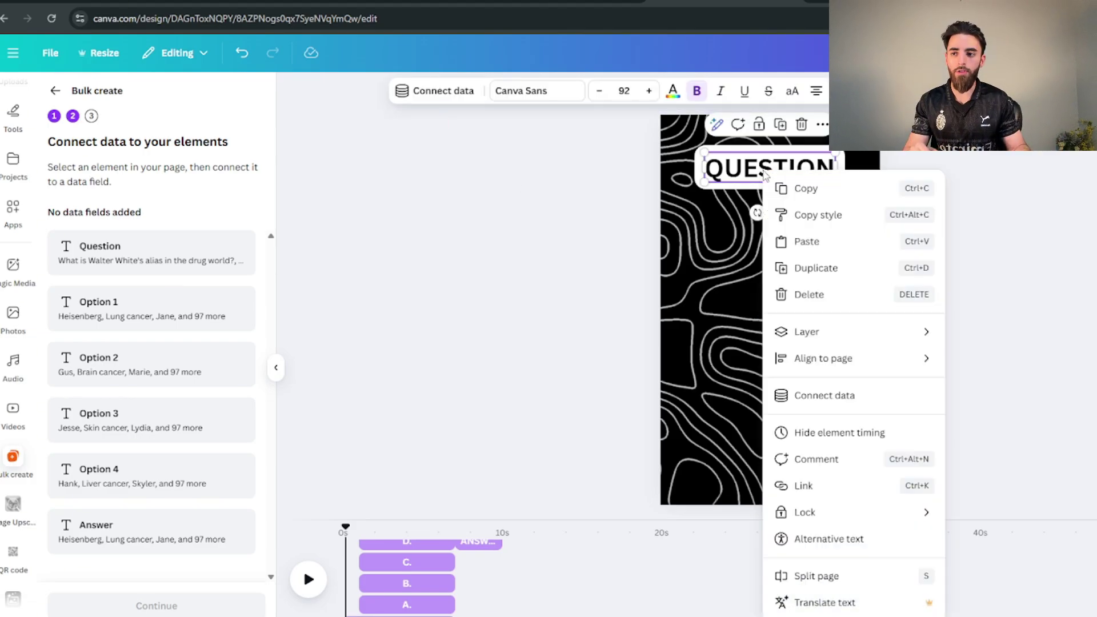
pyautogui.click(868, 399)
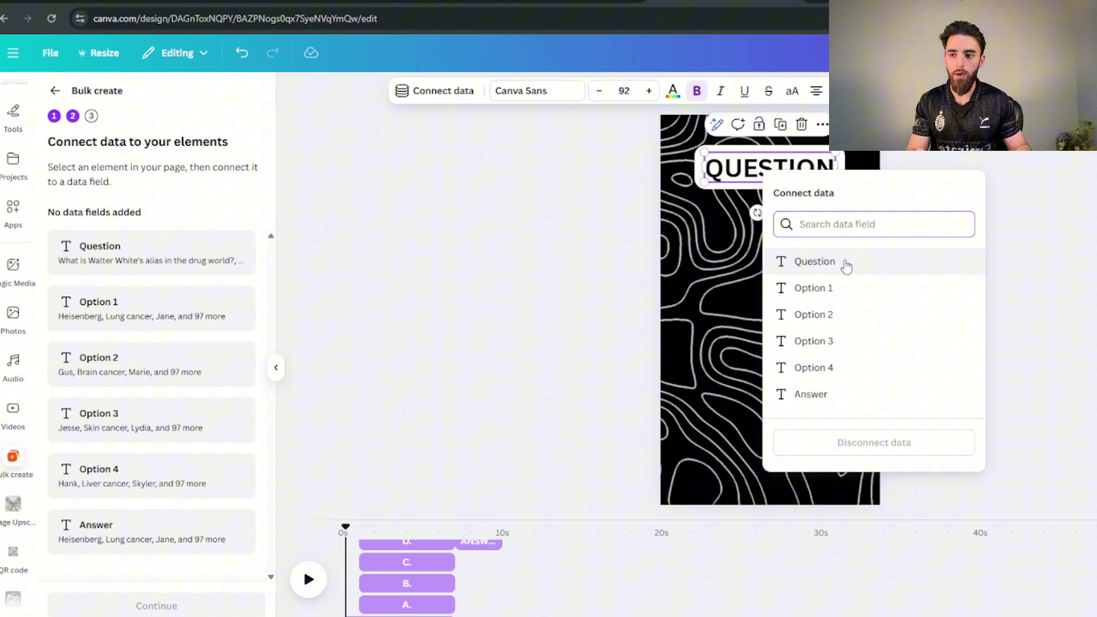
pyautogui.click(843, 267)
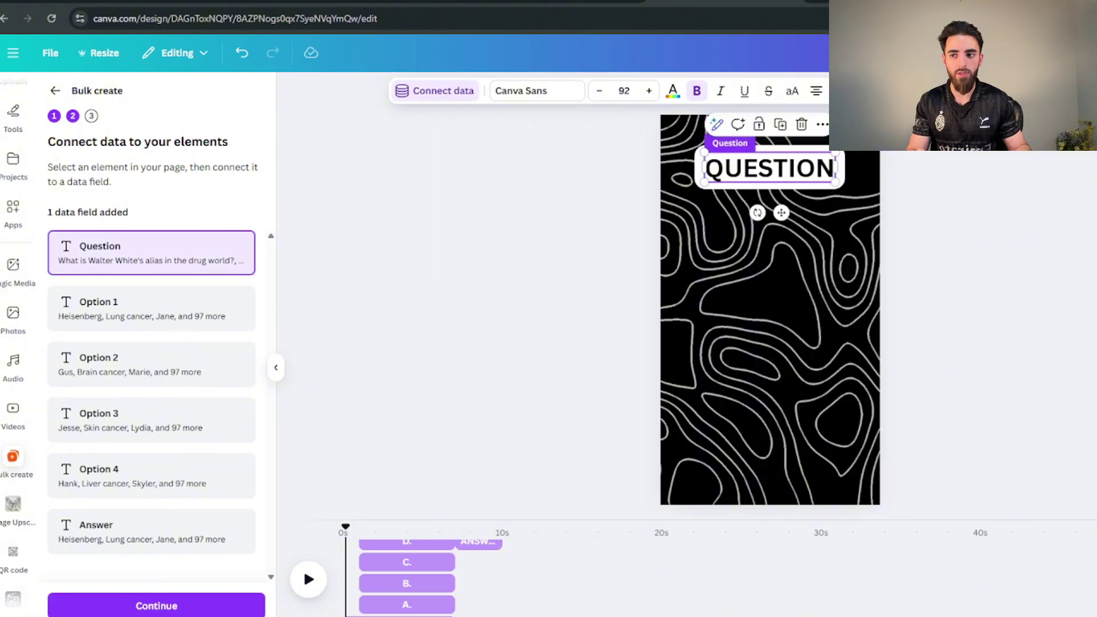
pyautogui.rightClick(771, 242)
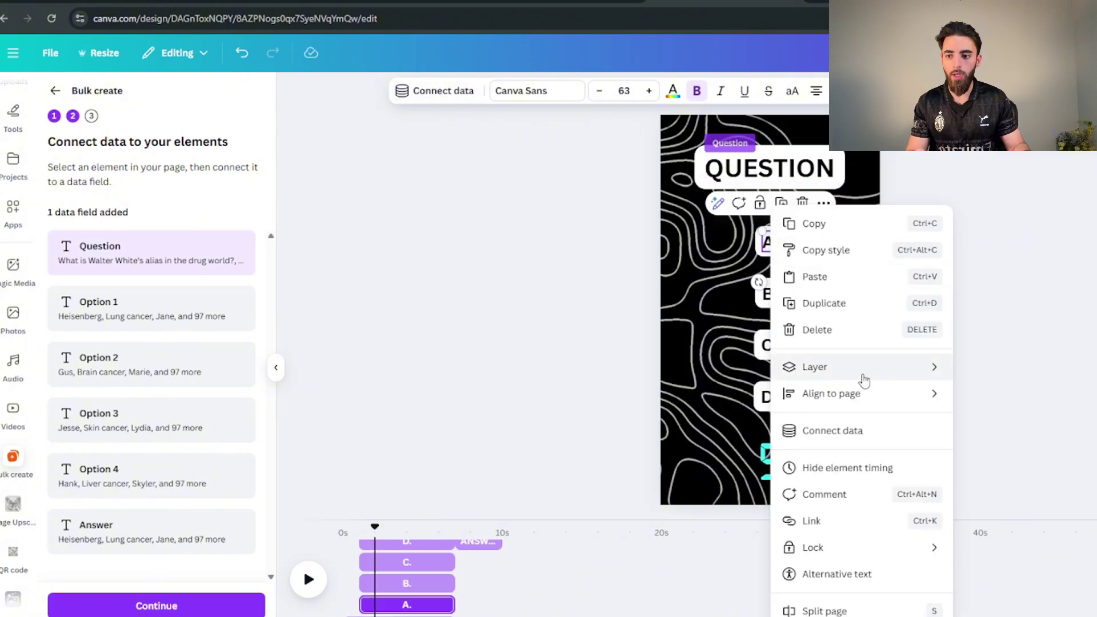
pyautogui.click(859, 431)
pyautogui.click(844, 359)
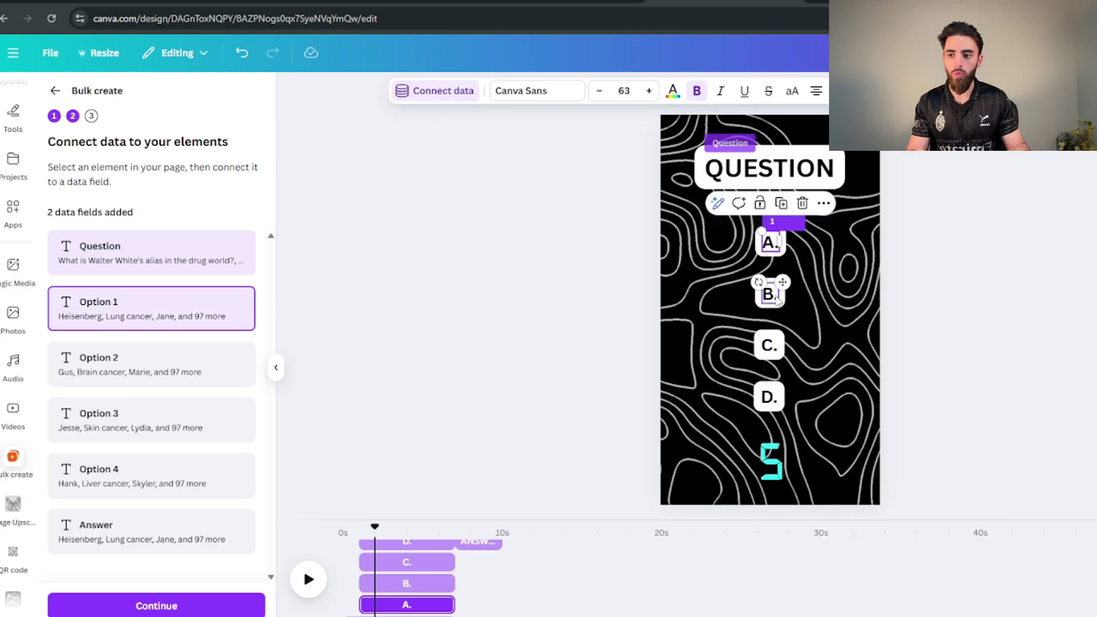
# Connect the B. box to Option 2 and start connecting data to the C. box
pyautogui.click(767, 293)
pyautogui.rightClick(766, 293)
pyautogui.click(854, 430)
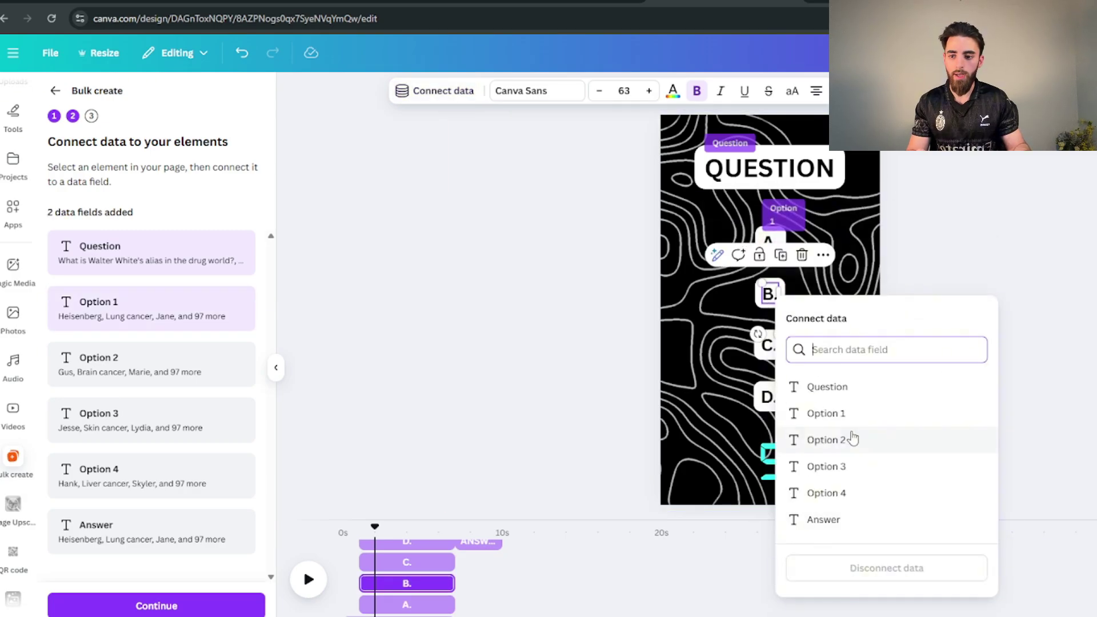
pyautogui.click(834, 440)
pyautogui.rightClick(765, 345)
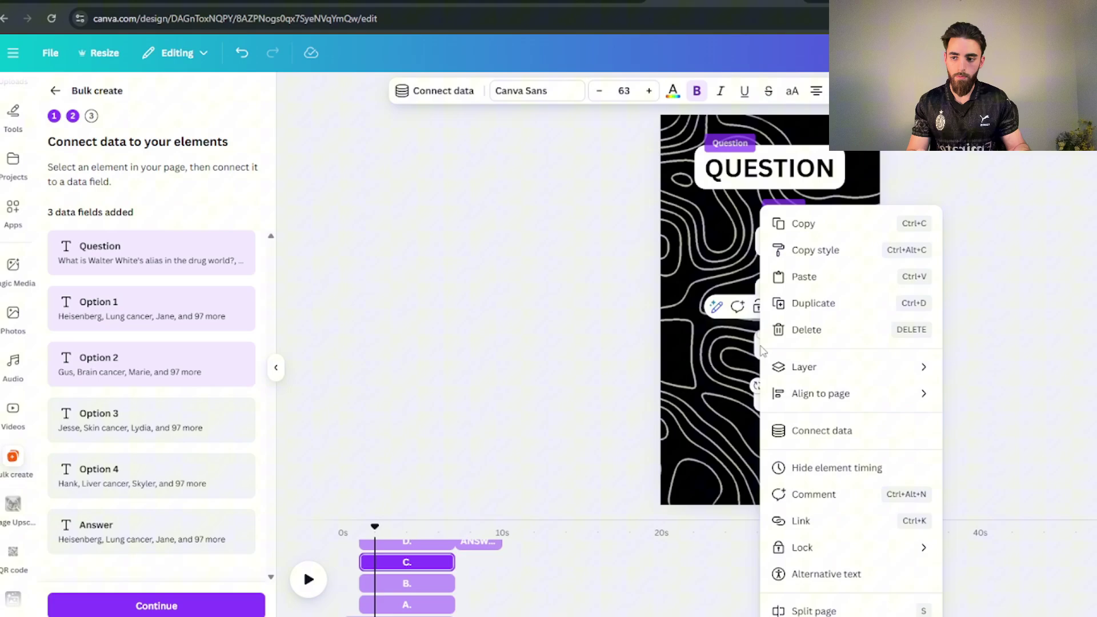
pyautogui.click(838, 429)
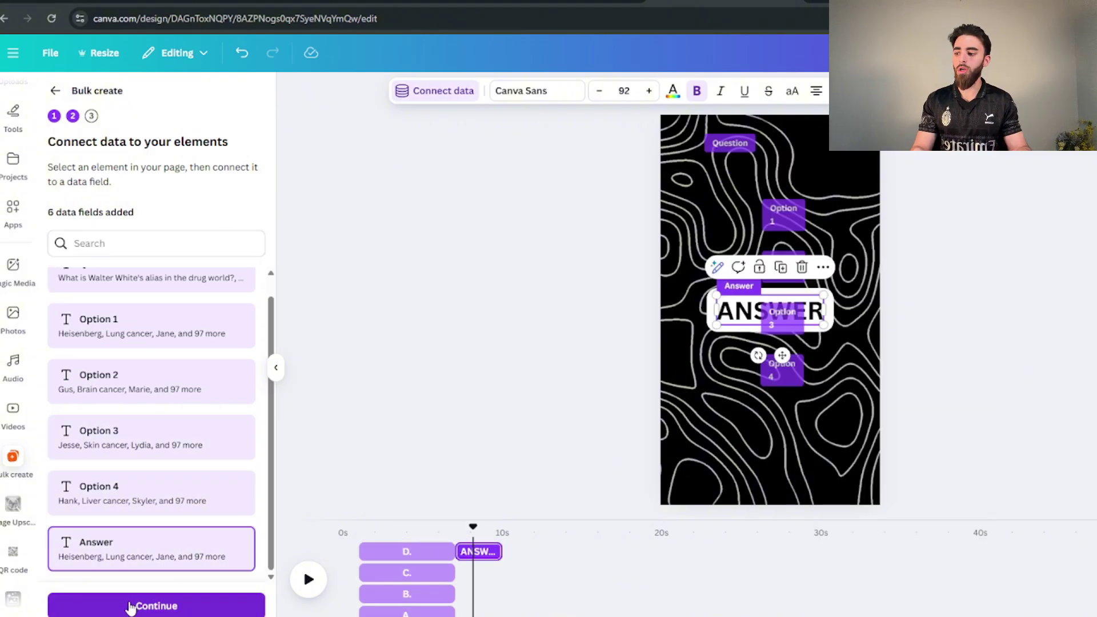
# Apply the data to generate the designs and shrink the first question's text onto two lines
pyautogui.click(135, 603)
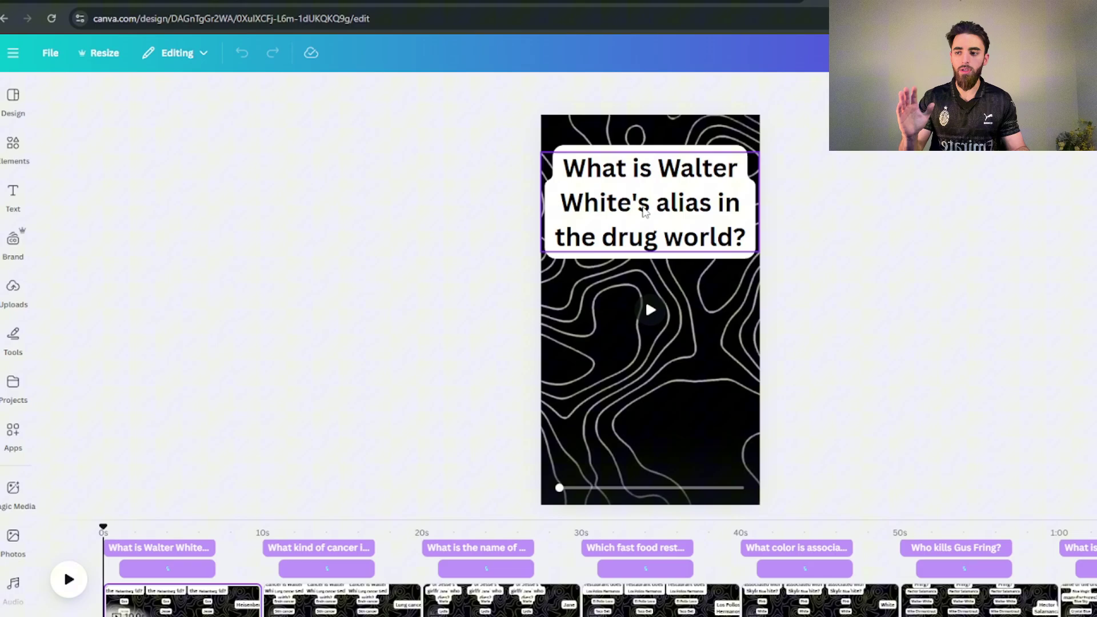
pyautogui.click(644, 212)
pyautogui.moveTo(760, 214); pyautogui.dragTo(623, 287)
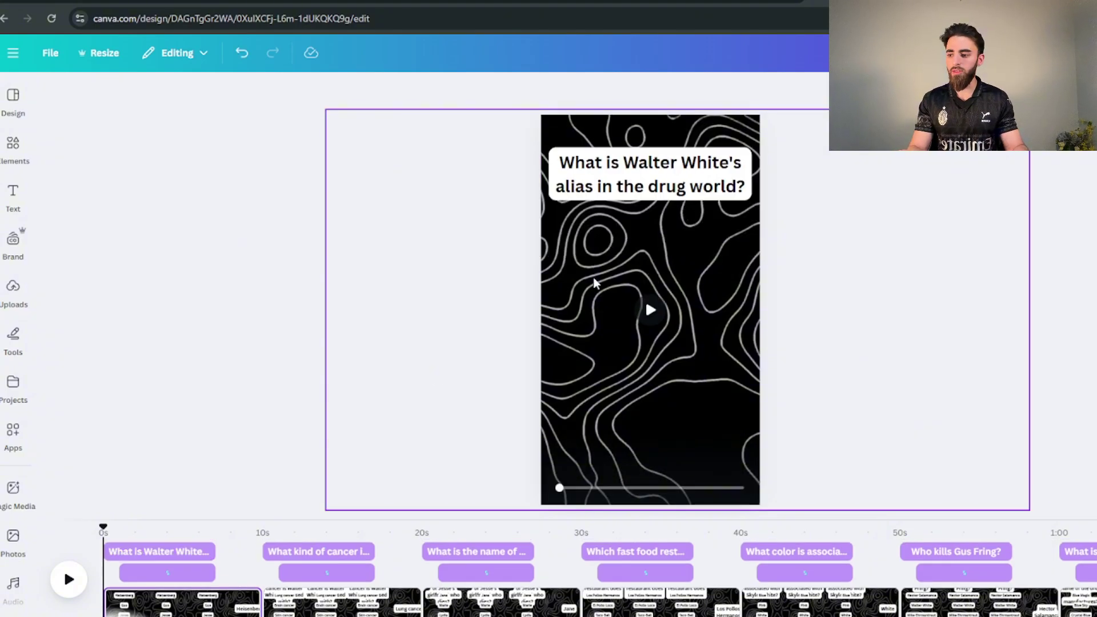
# Preview the generated quiz video and jump to the Los Amigos answer scene
pyautogui.click(180, 564)
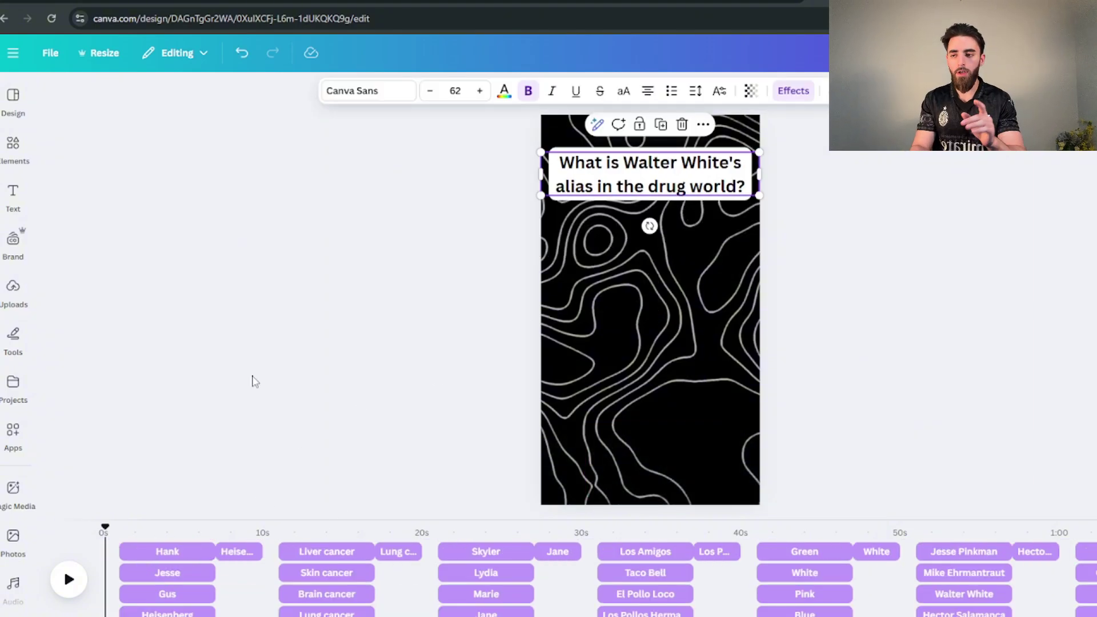
pyautogui.press('space')
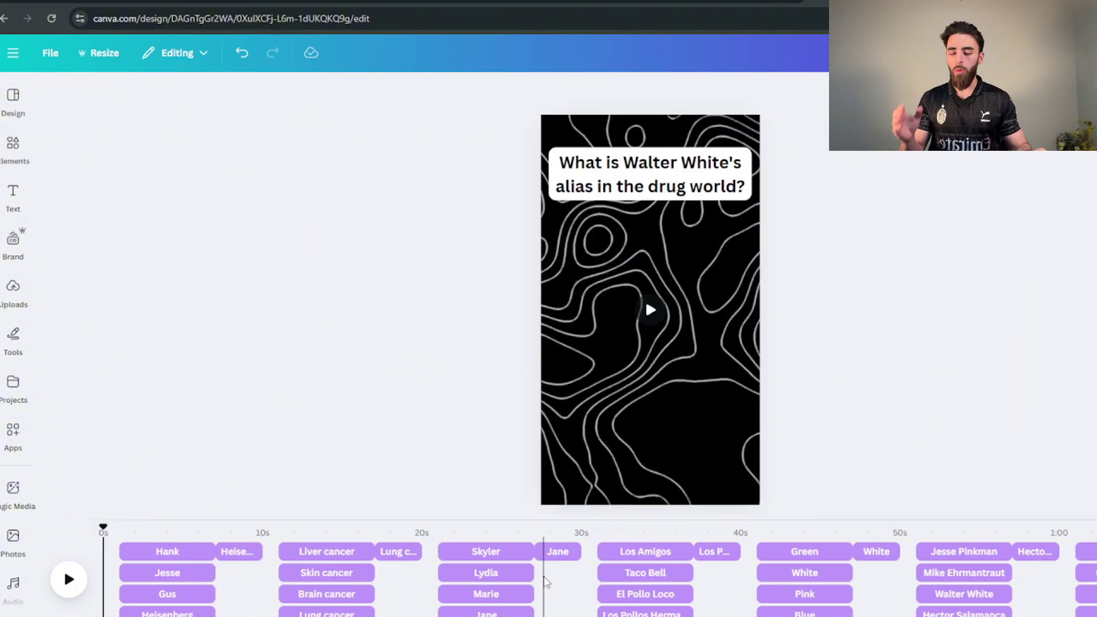
pyautogui.click(599, 550)
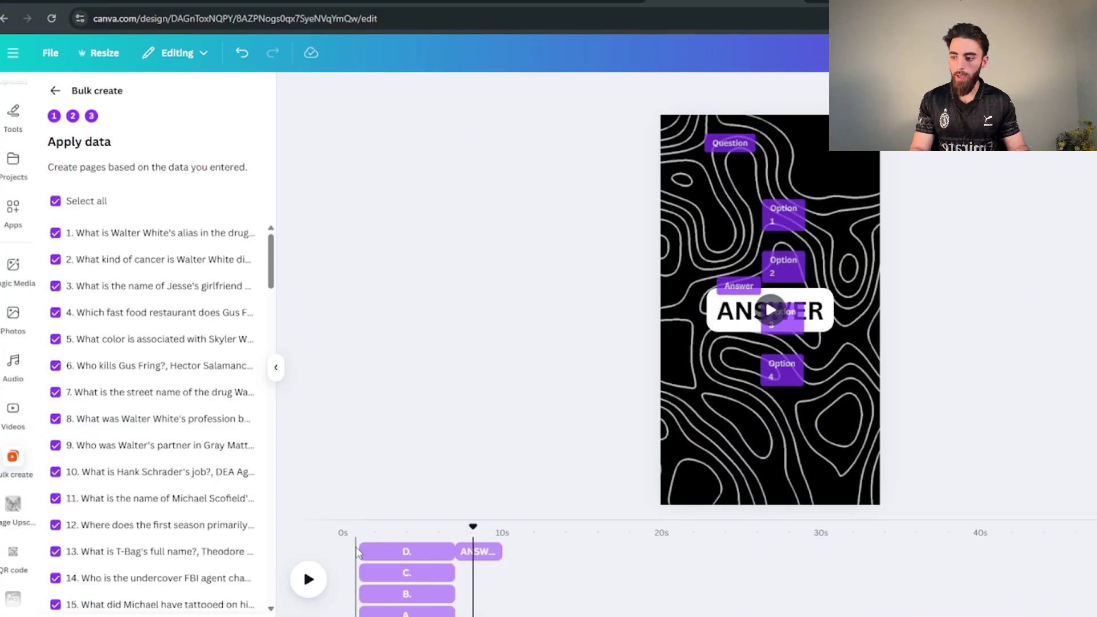
# Set the QUESTION heading's font size to 62
pyautogui.click(355, 553)
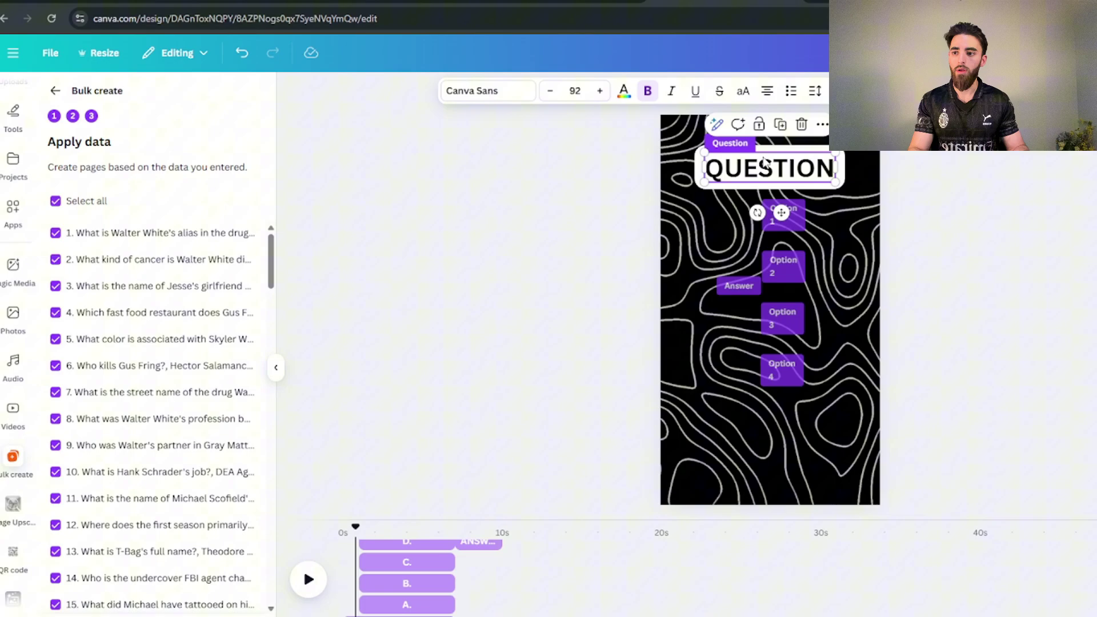
pyautogui.click(574, 90)
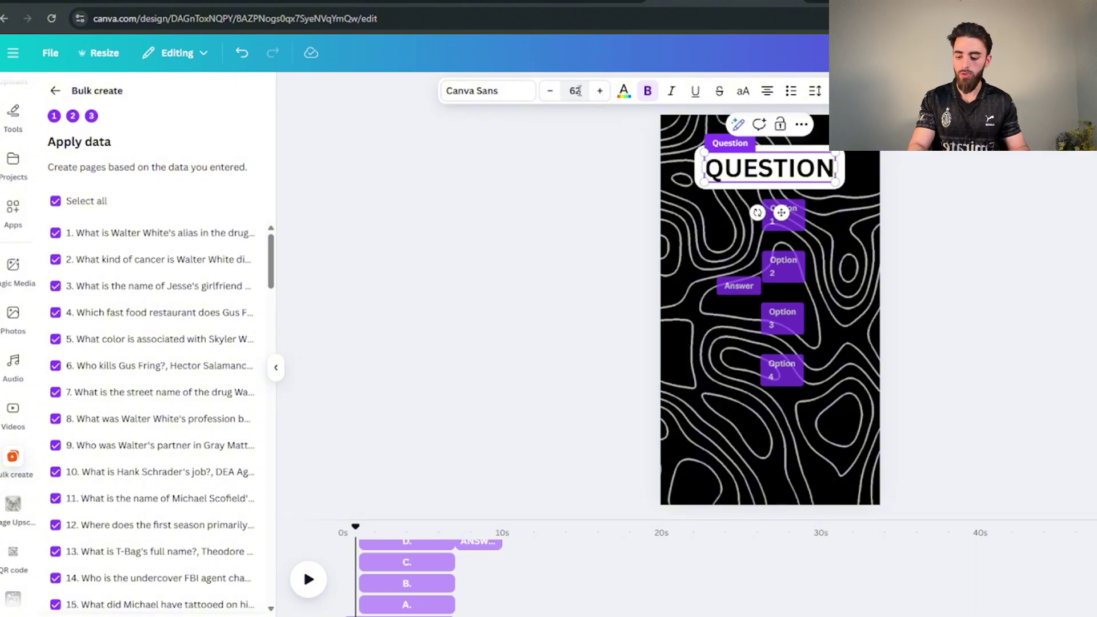
pyautogui.press('Return')
# Move the QUESTION heading higher and play the template preview
pyautogui.click(826, 181)
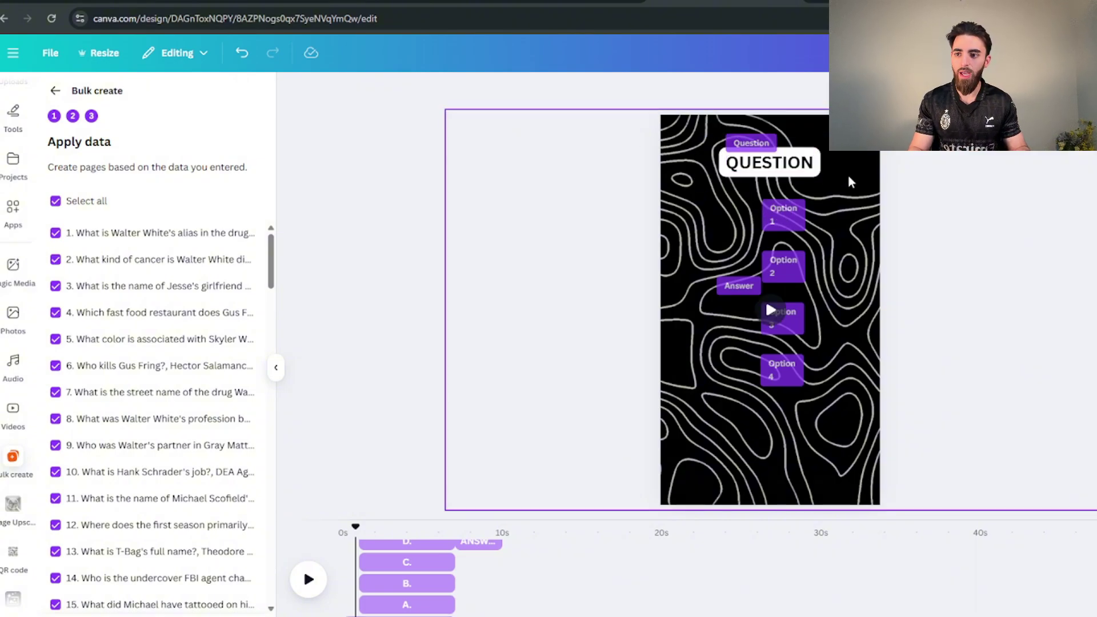
pyautogui.click(783, 169)
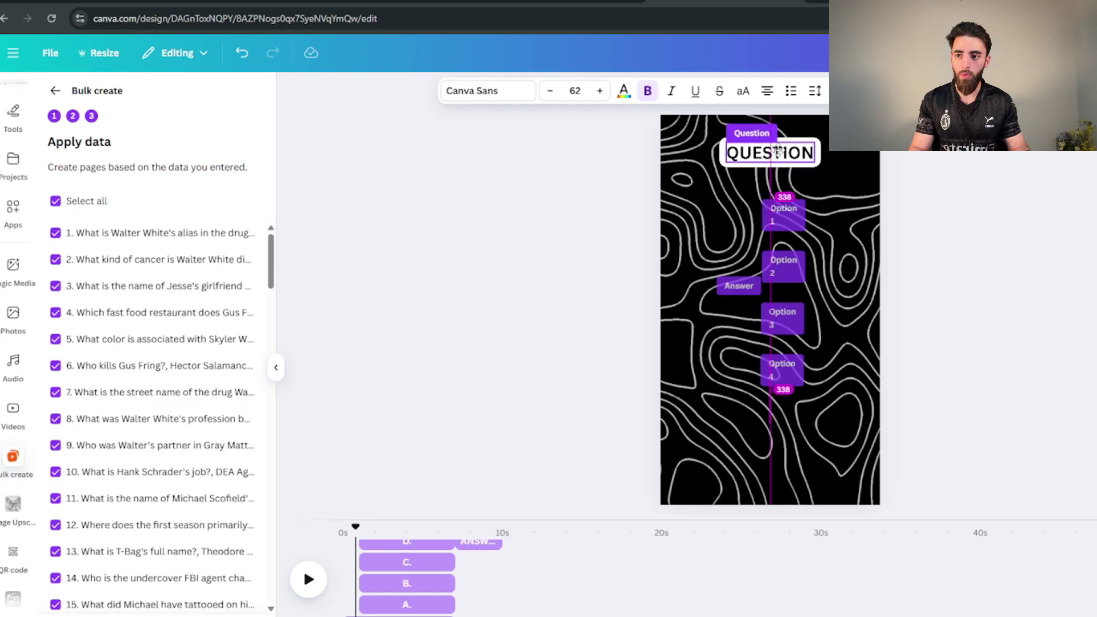
pyautogui.moveTo(779, 166); pyautogui.dragTo(787, 145)
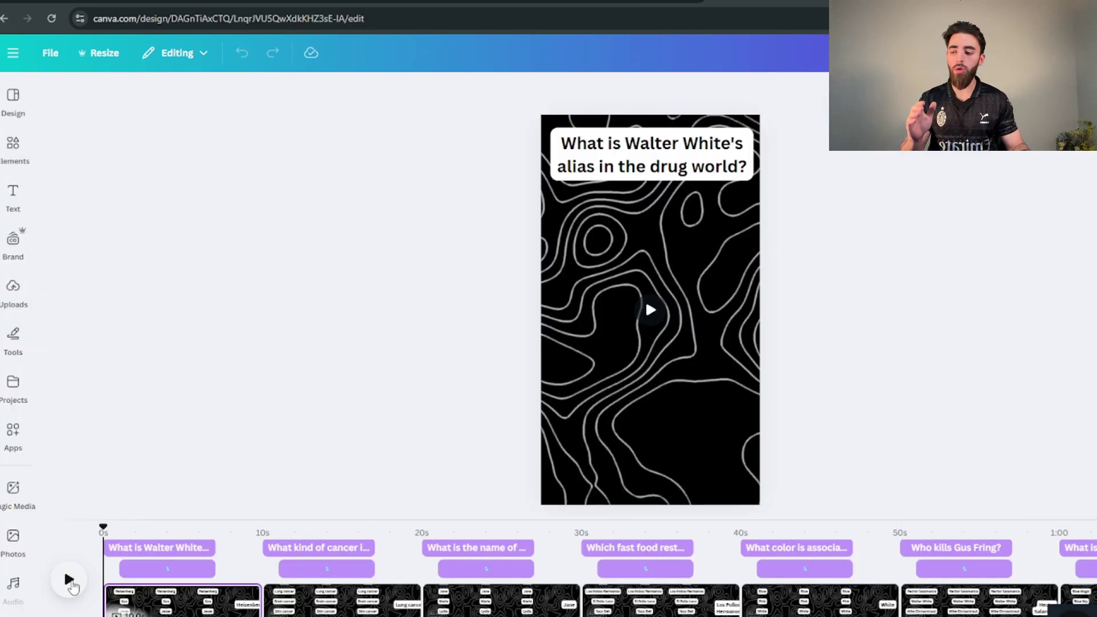
pyautogui.click(69, 580)
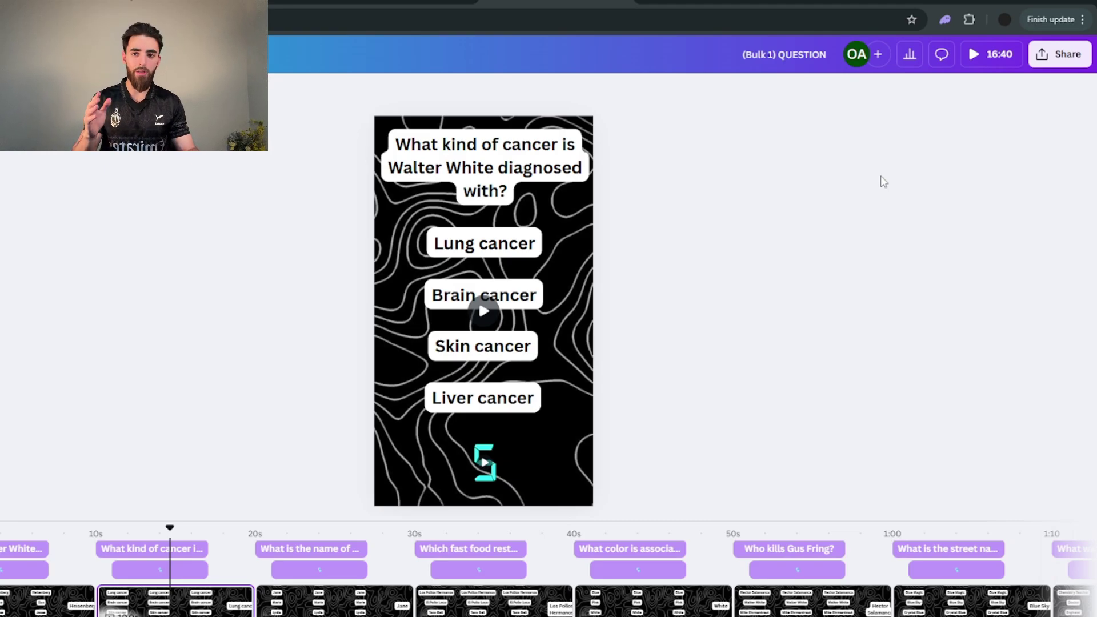
# Choose an MP4 Video download from Share with all pages 1–100 selected
pyautogui.click(1050, 55)
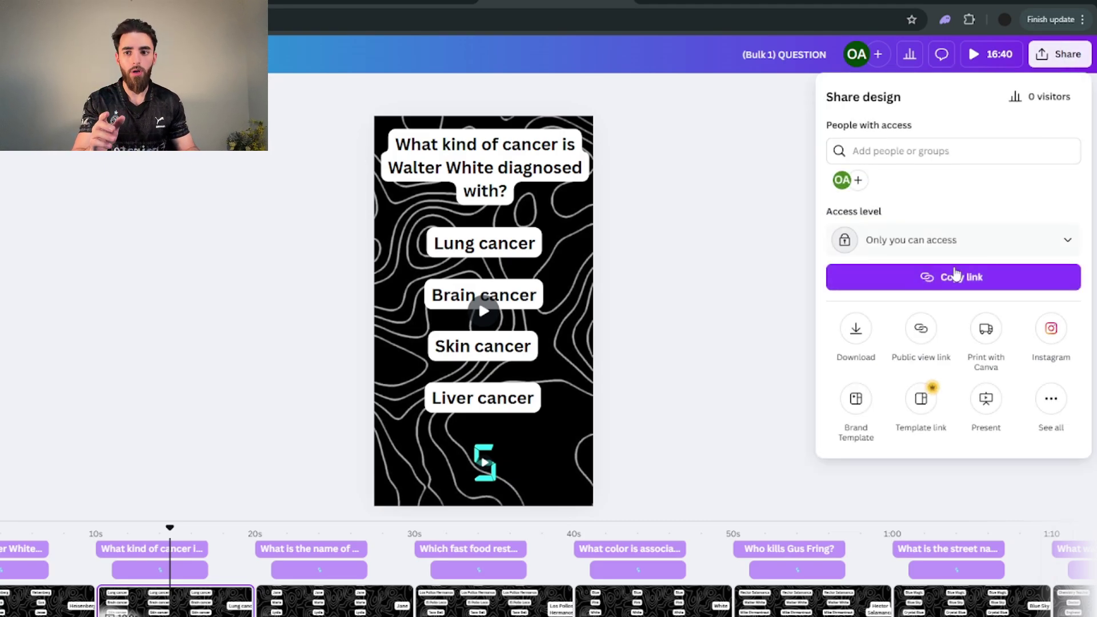
pyautogui.click(855, 328)
pyautogui.click(953, 278)
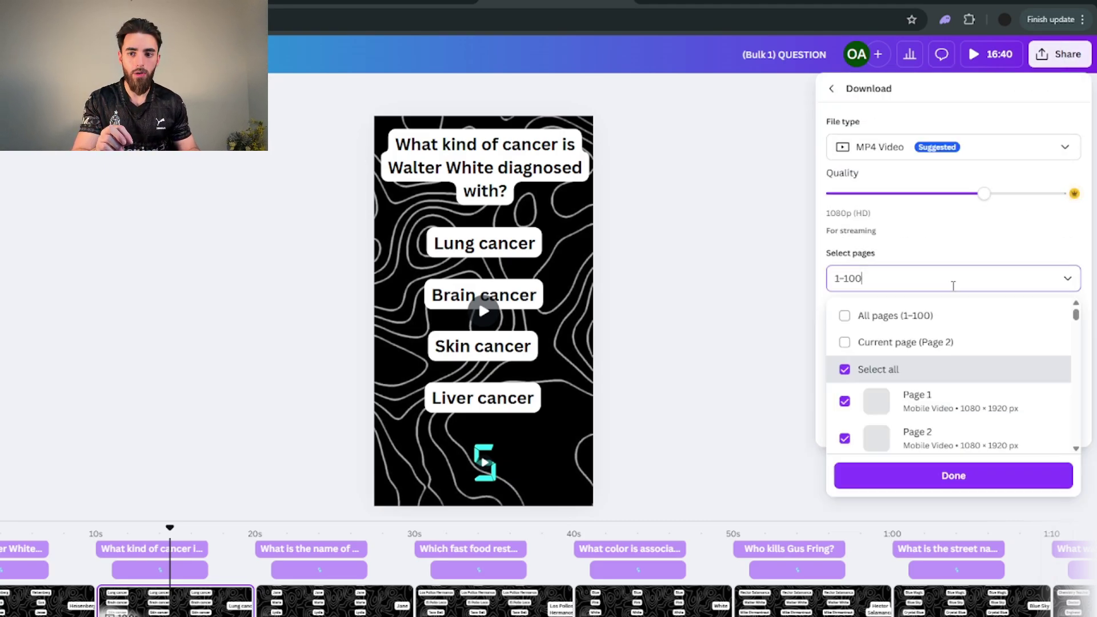
pyautogui.click(957, 252)
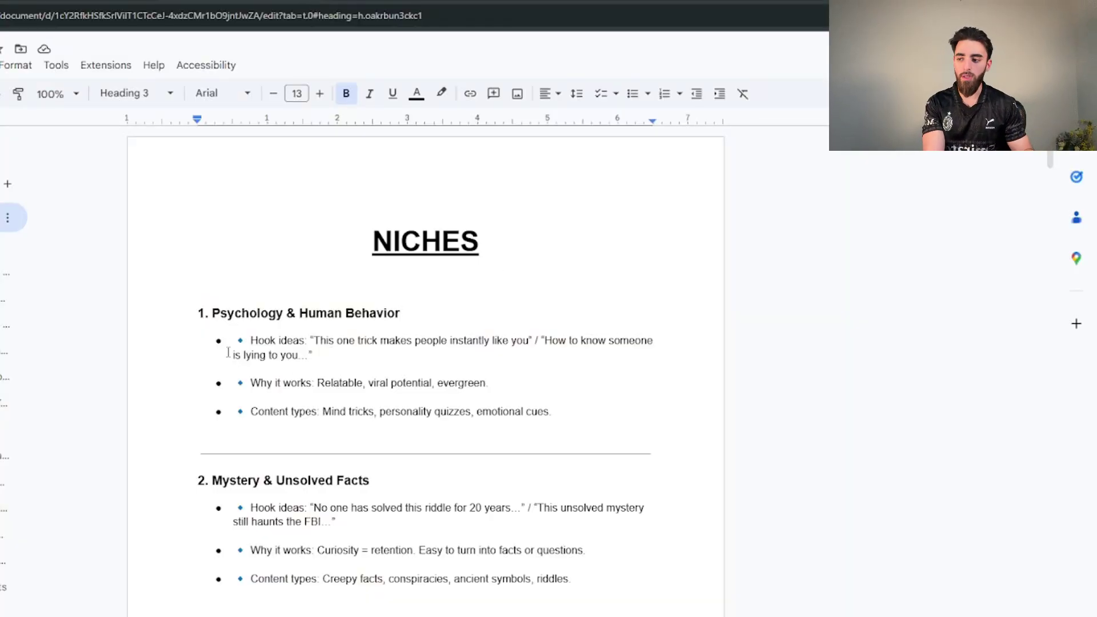
pyautogui.moveTo(212, 316); pyautogui.dragTo(473, 313)
pyautogui.click(472, 313)
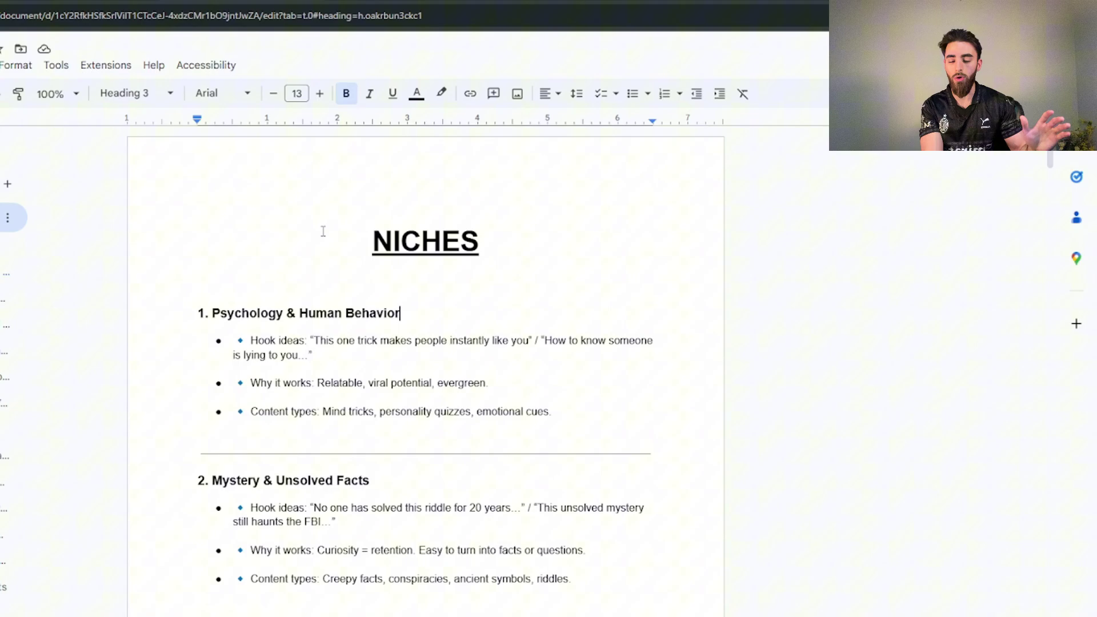
pyautogui.moveTo(307, 341); pyautogui.dragTo(250, 340)
pyautogui.click(317, 341)
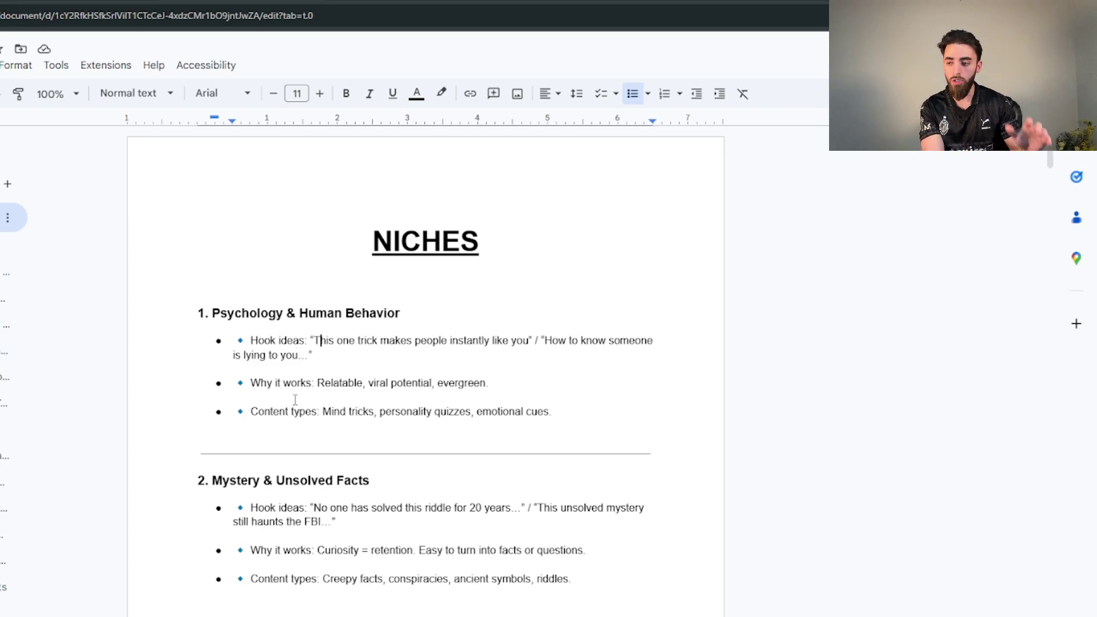
pyautogui.moveTo(322, 412); pyautogui.dragTo(358, 412)
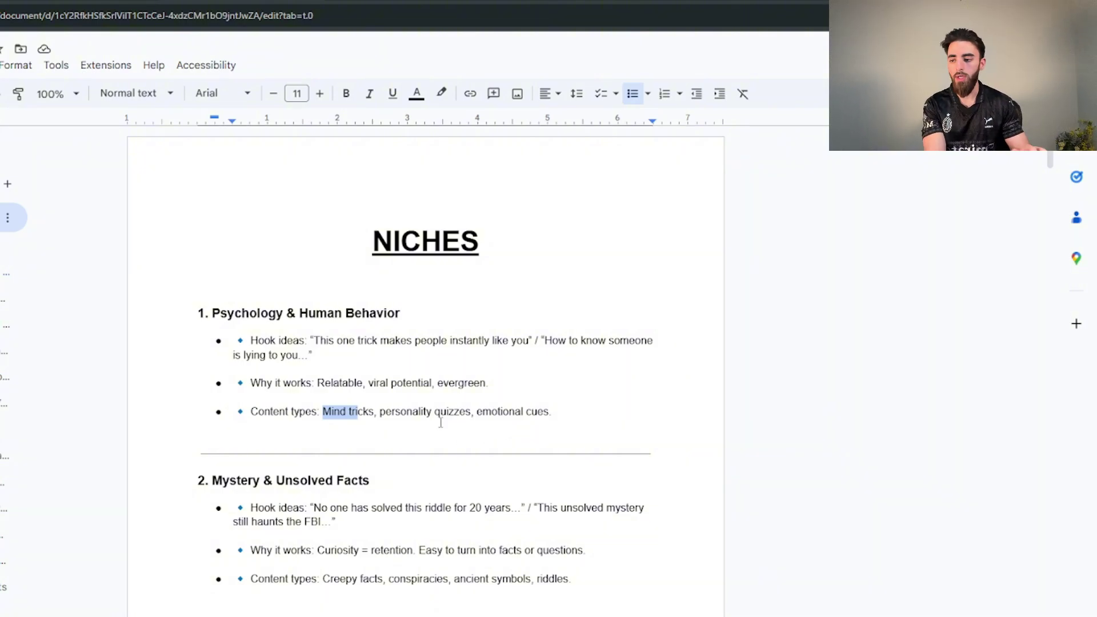
pyautogui.scroll(-2, 228, 435)
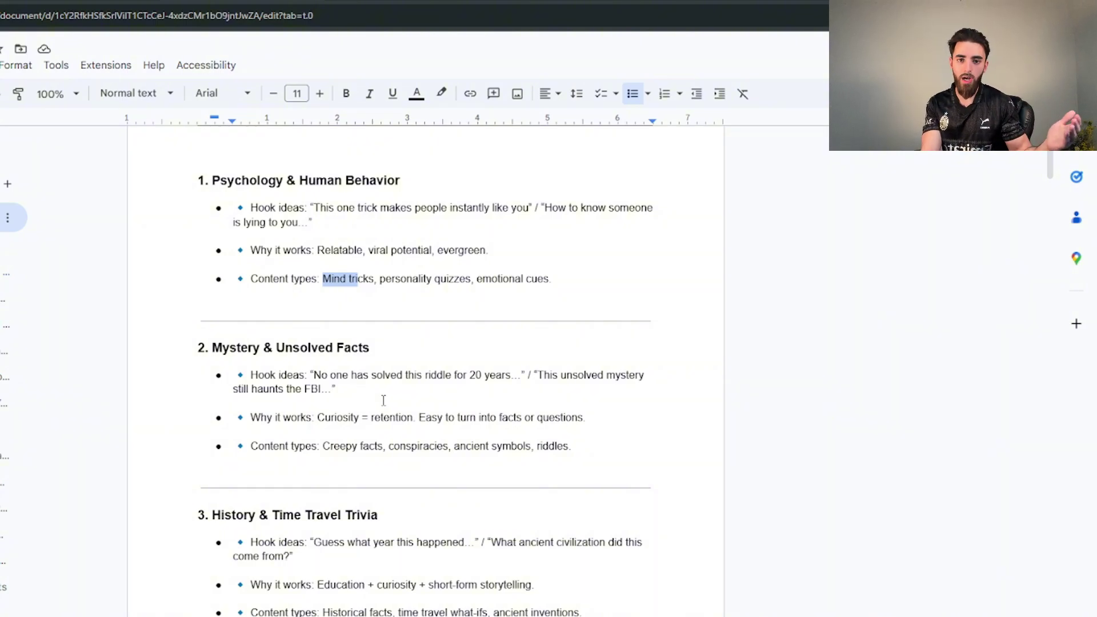
pyautogui.click(577, 409)
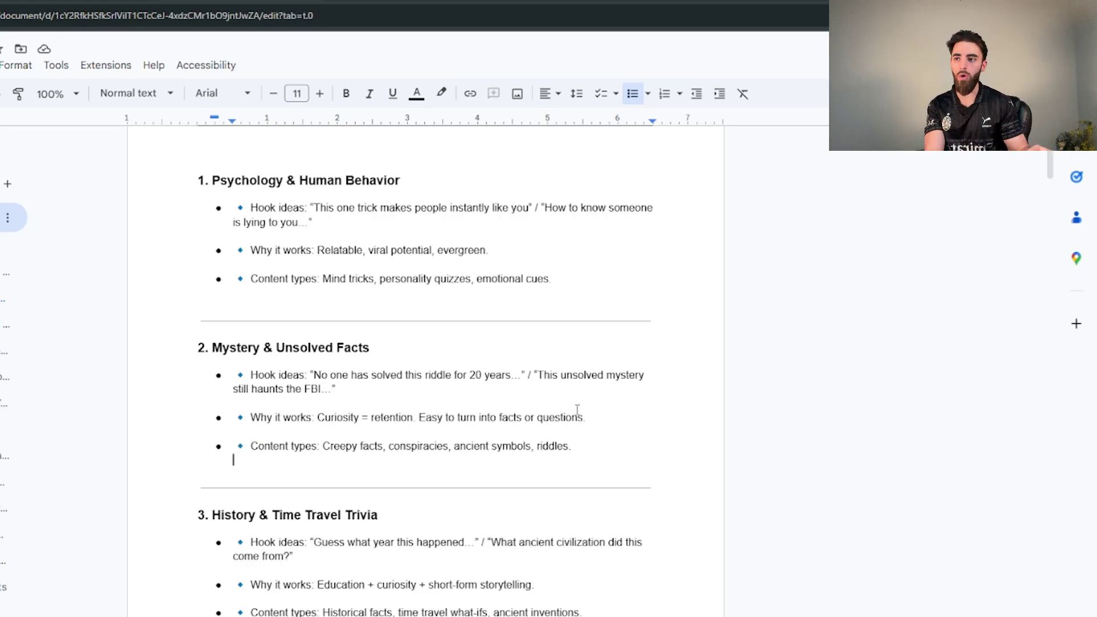
pyautogui.press('Down')
pyautogui.press('Down')
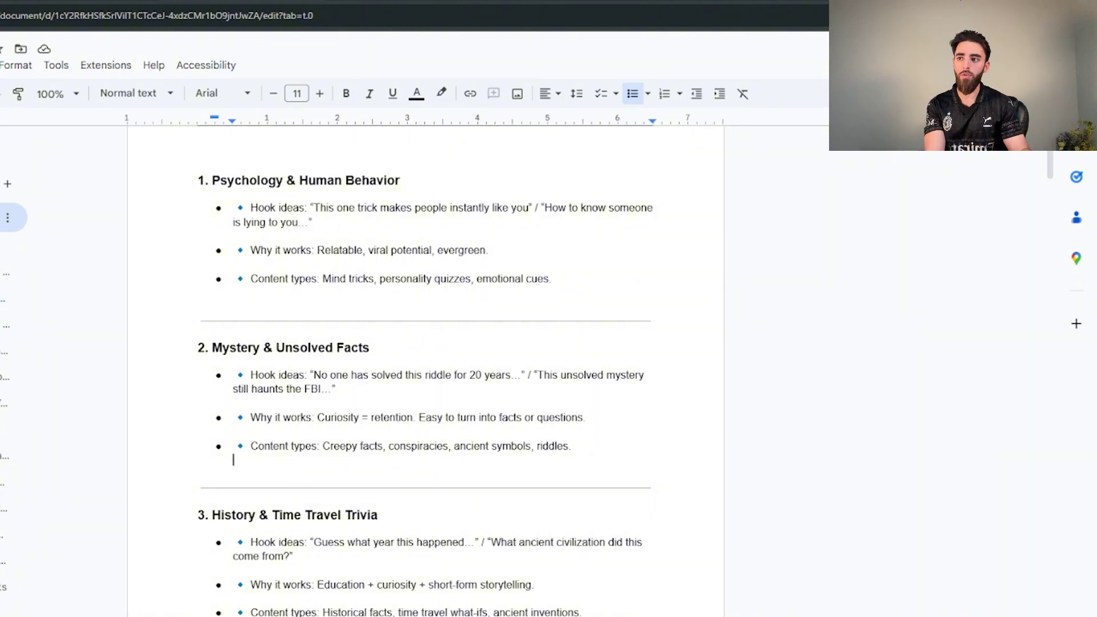
# Switch to the Canva quiz template showing its QUESTION heading, Option 1–4 and Answer fields
pyautogui.click(415, 7)
pyautogui.click(686, 228)
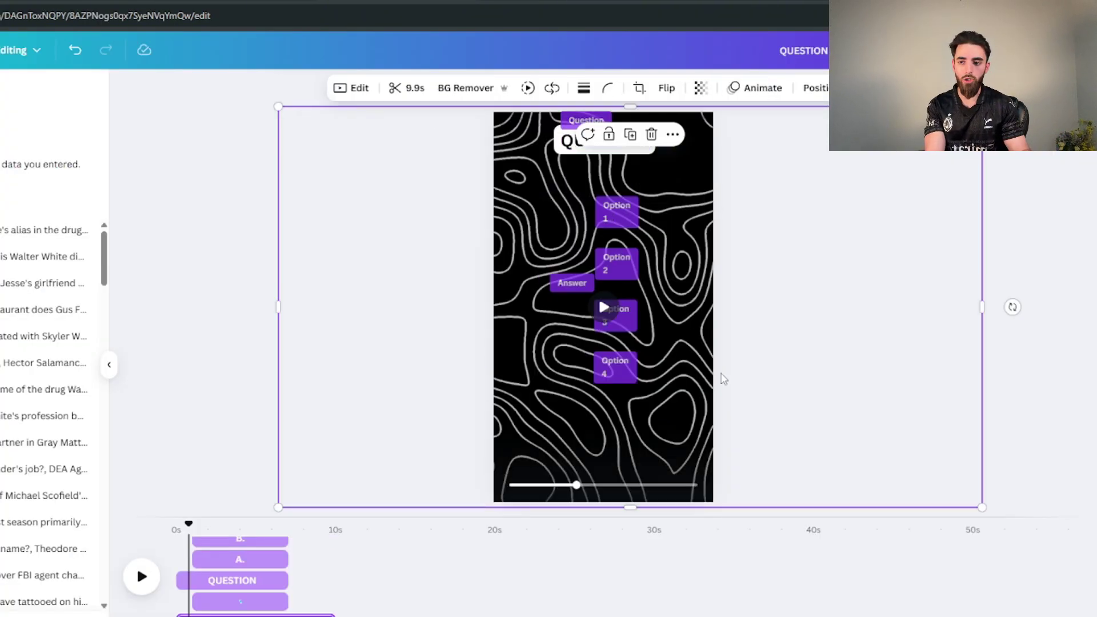
pyautogui.click(1019, 379)
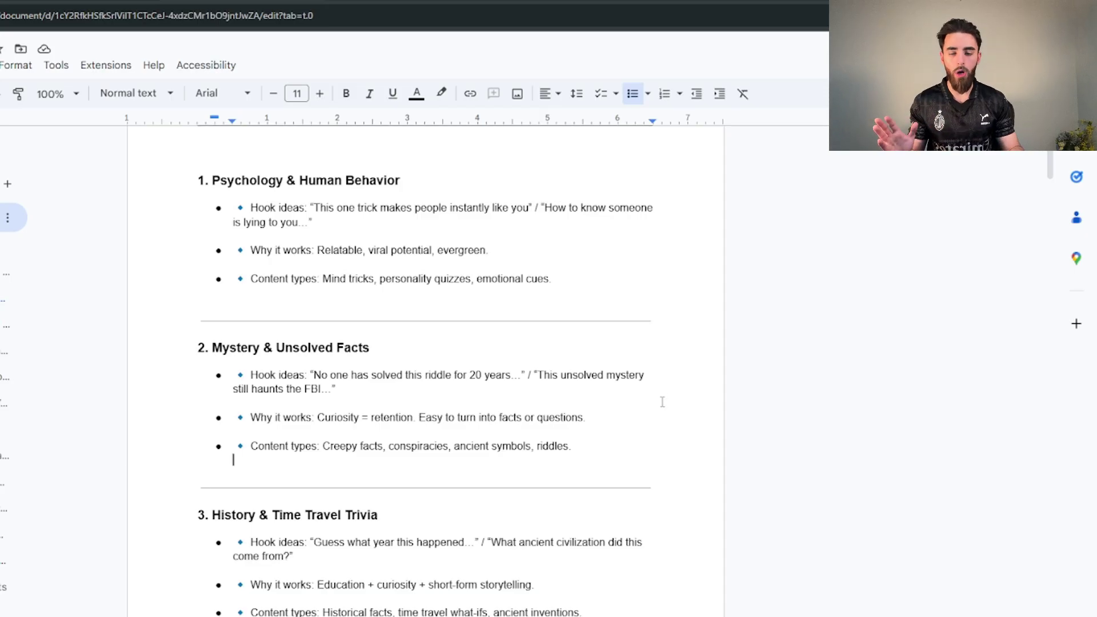
# Scroll past the Money & Success and Pop Culture niches to the Psychology quiz examples
pyautogui.scroll(-3, 280, 326)
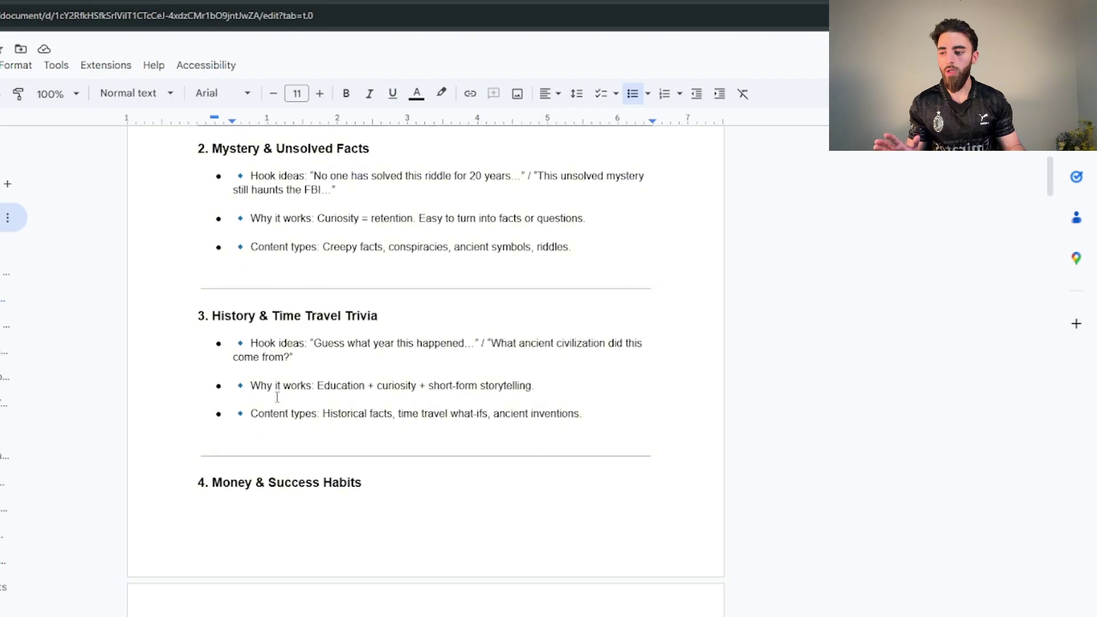
pyautogui.scroll(-5, 280, 437)
pyautogui.moveTo(211, 216); pyautogui.dragTo(379, 240)
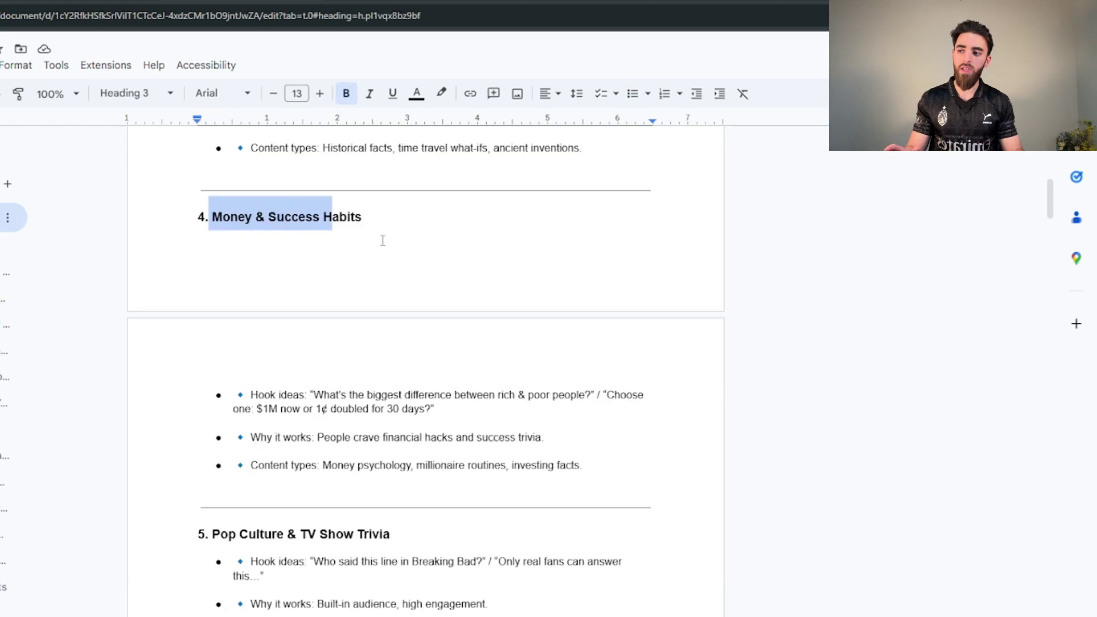
pyautogui.click(383, 240)
pyautogui.scroll(-2, 355, 342)
pyautogui.moveTo(221, 399); pyautogui.dragTo(370, 402)
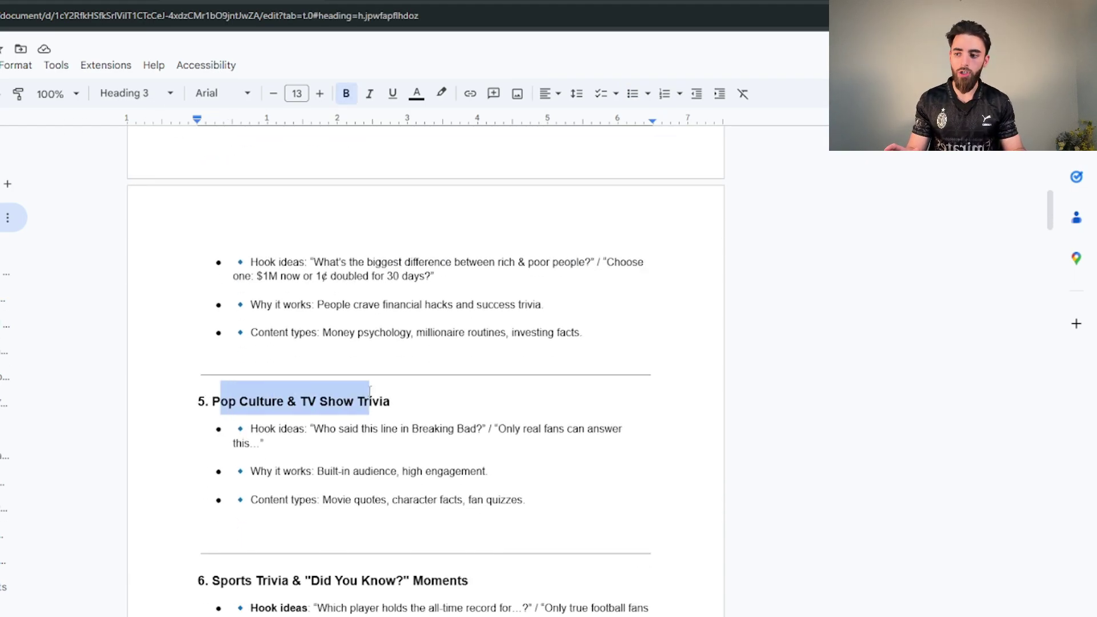
pyautogui.click(417, 415)
pyautogui.scroll(-3, 413, 406)
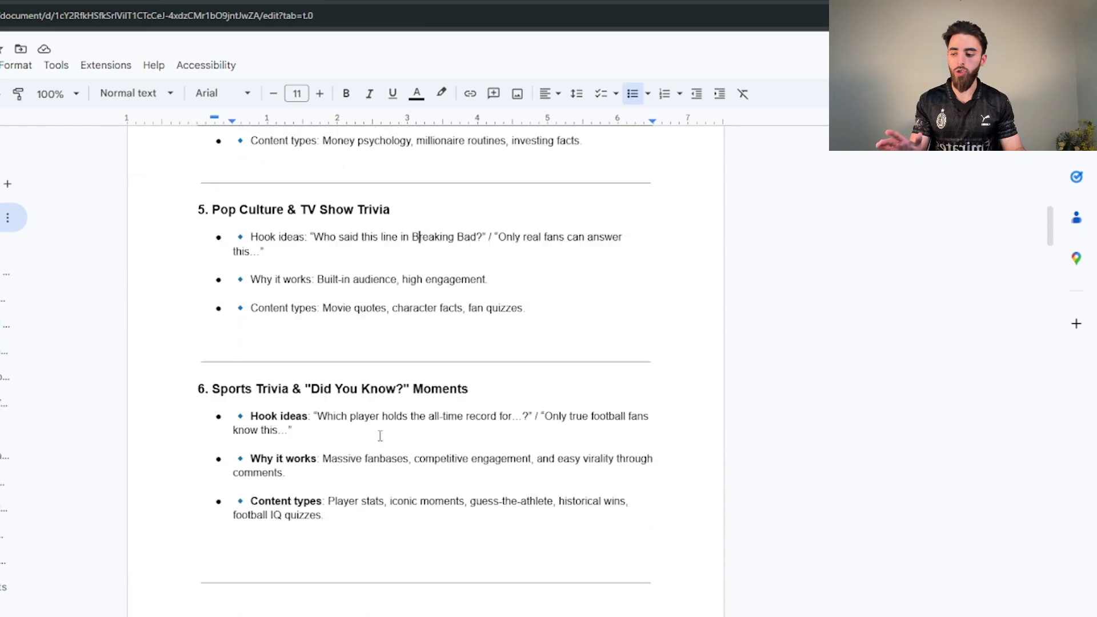
pyautogui.click(219, 382)
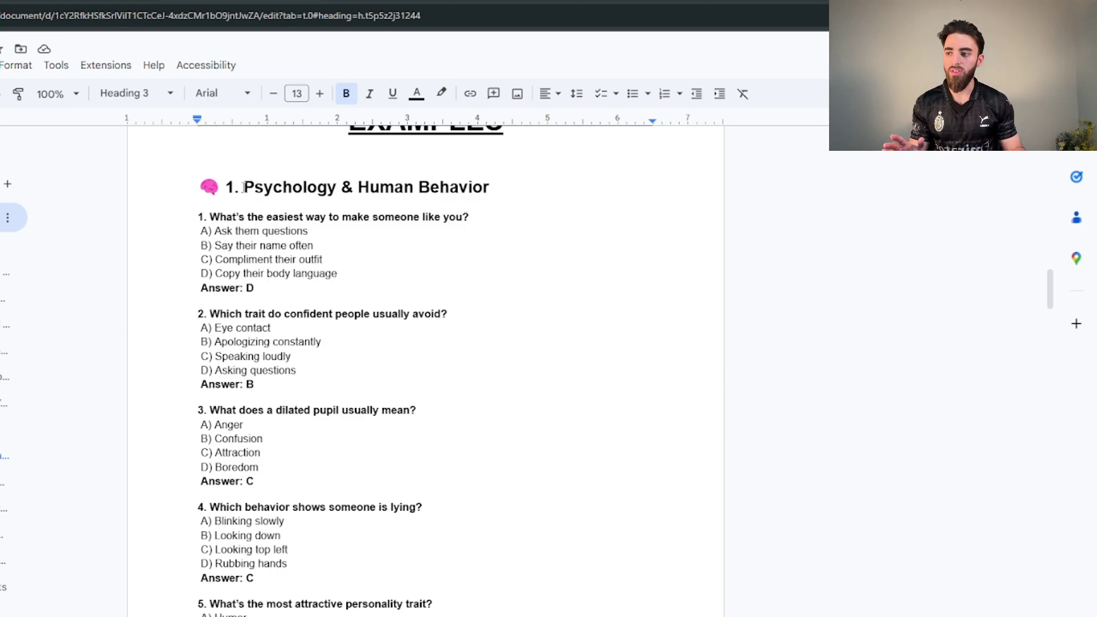
# Highlight the Psychology examples heading, its first question and the Answer: D line
pyautogui.moveTo(244, 187); pyautogui.dragTo(403, 189)
pyautogui.click(469, 216)
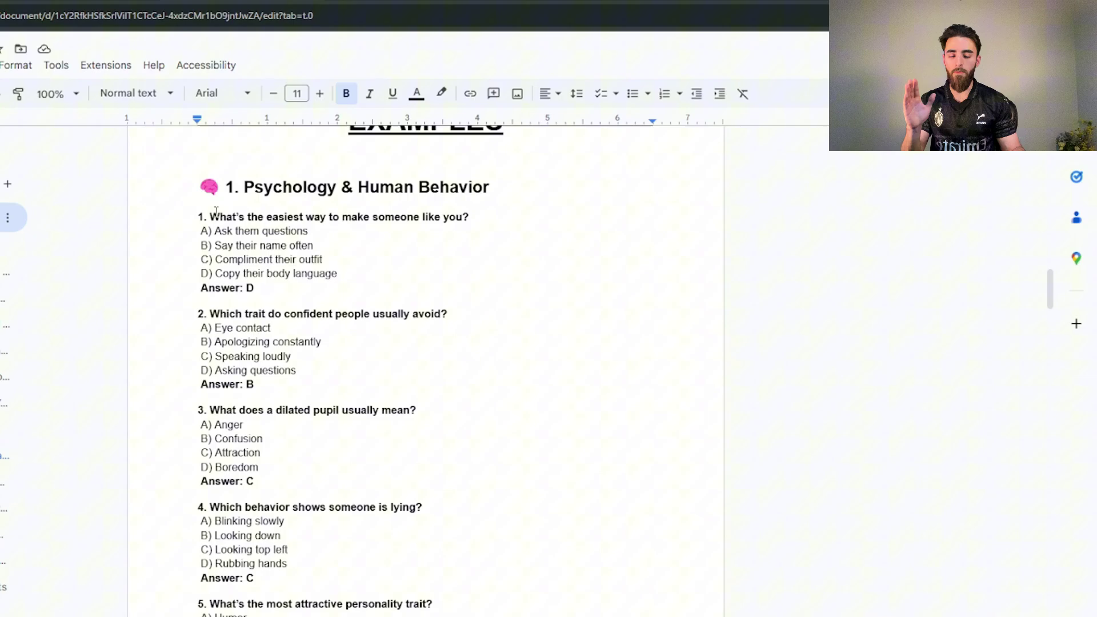
pyautogui.moveTo(210, 217); pyautogui.dragTo(444, 217)
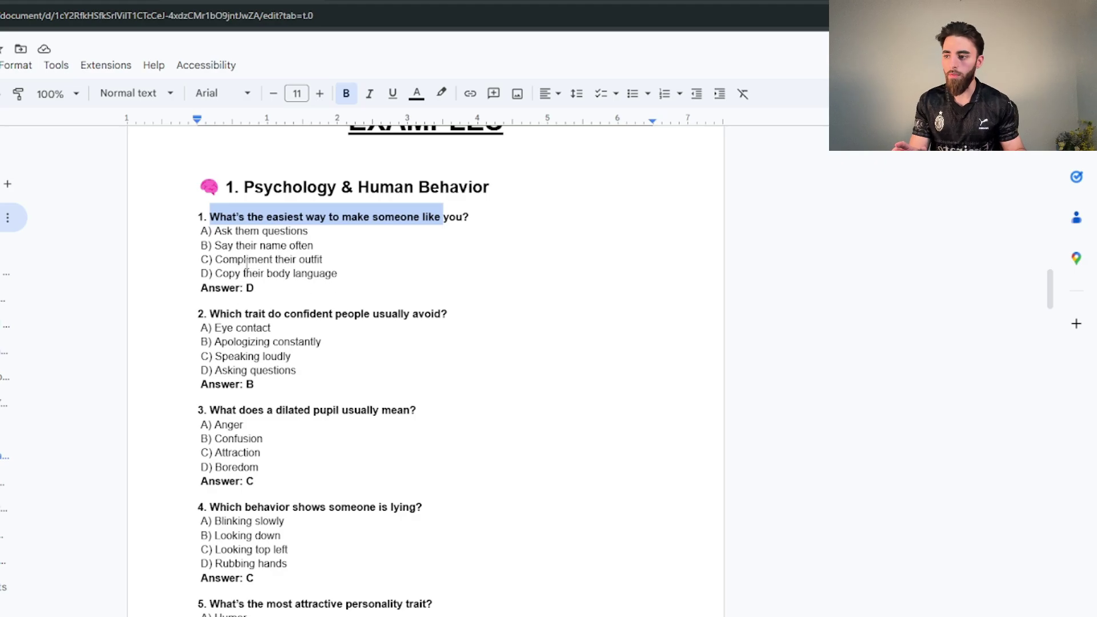
pyautogui.moveTo(264, 289); pyautogui.dragTo(198, 288)
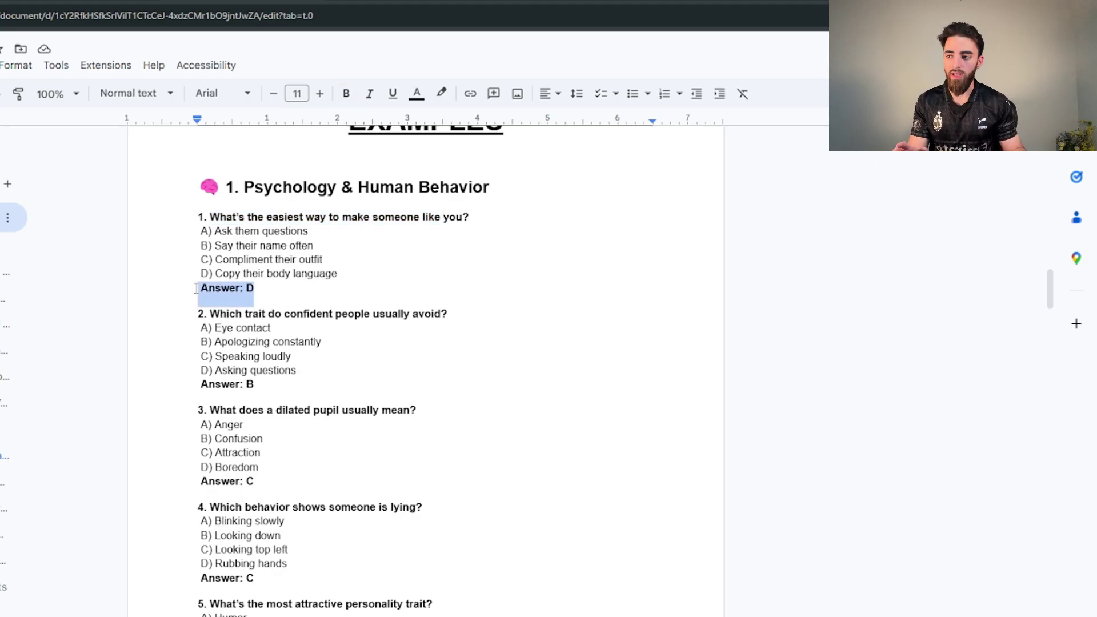
pyautogui.click(305, 291)
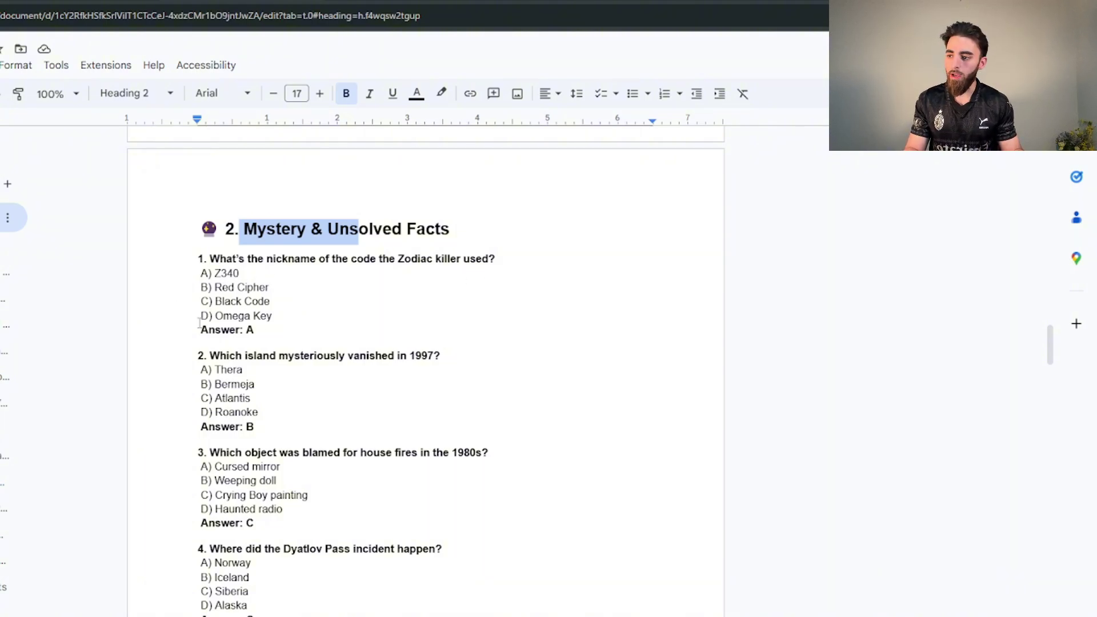
# Review the Mystery & Unsolved Facts examples, highlighting Answer: B and the B) 1912 option
pyautogui.click(249, 330)
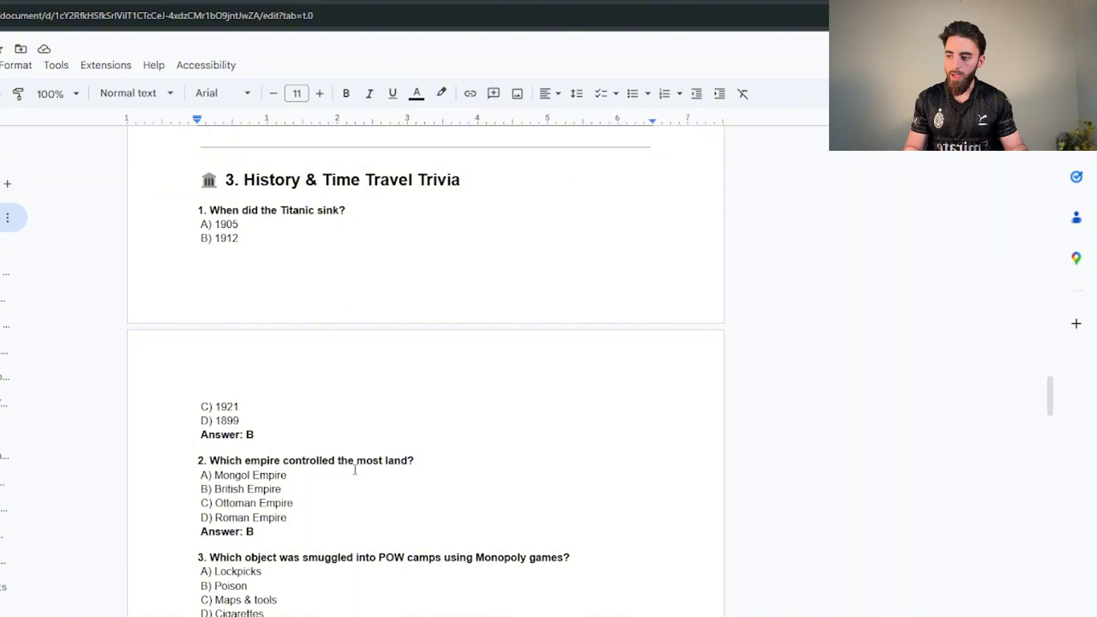
pyautogui.moveTo(277, 439); pyautogui.dragTo(200, 435)
pyautogui.click(257, 251)
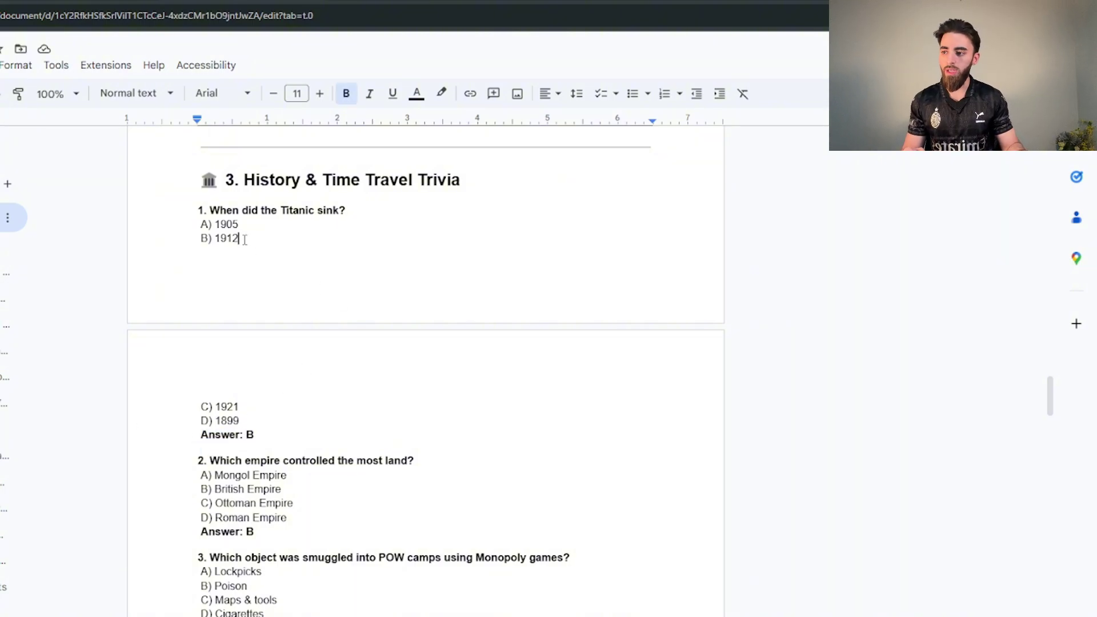
pyautogui.hotkey('shift', 'Home')
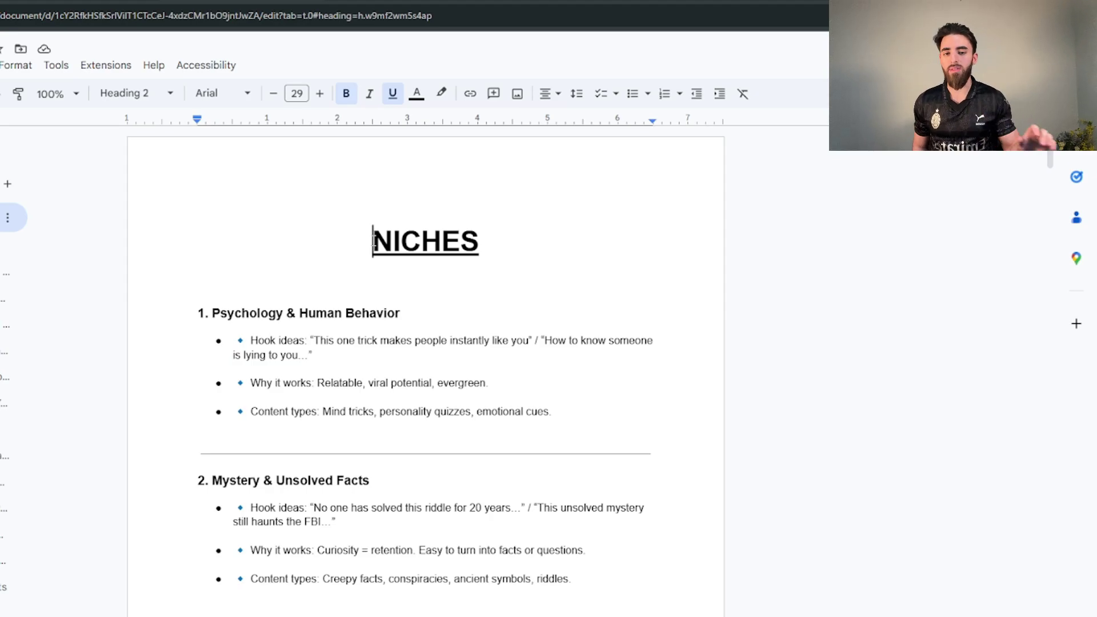